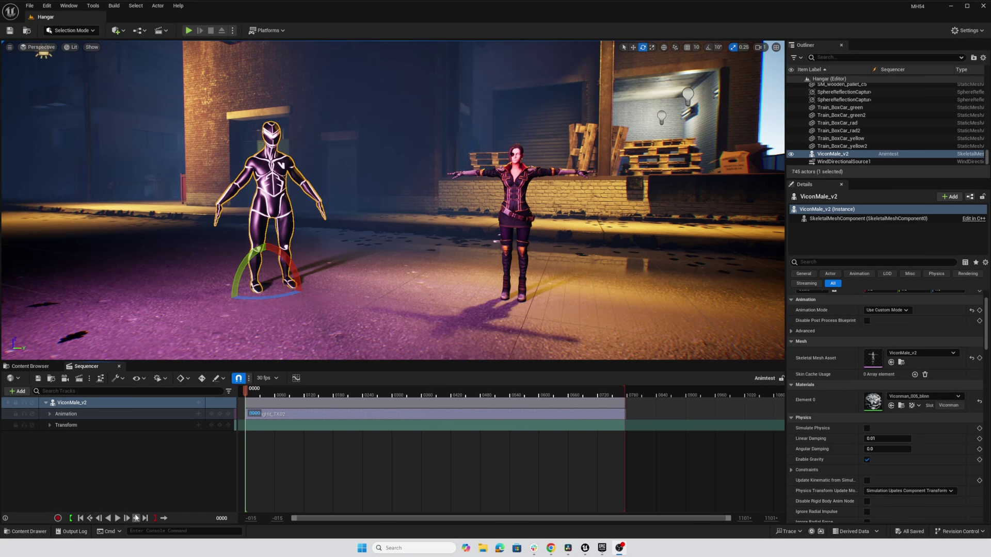
Step: Preview the ViconMale_v2 sequence, pause it, and locate its GettingHit_TK02 animation asset in the Content Browser
{"action": "left_click", "coordinate": [118, 517]}
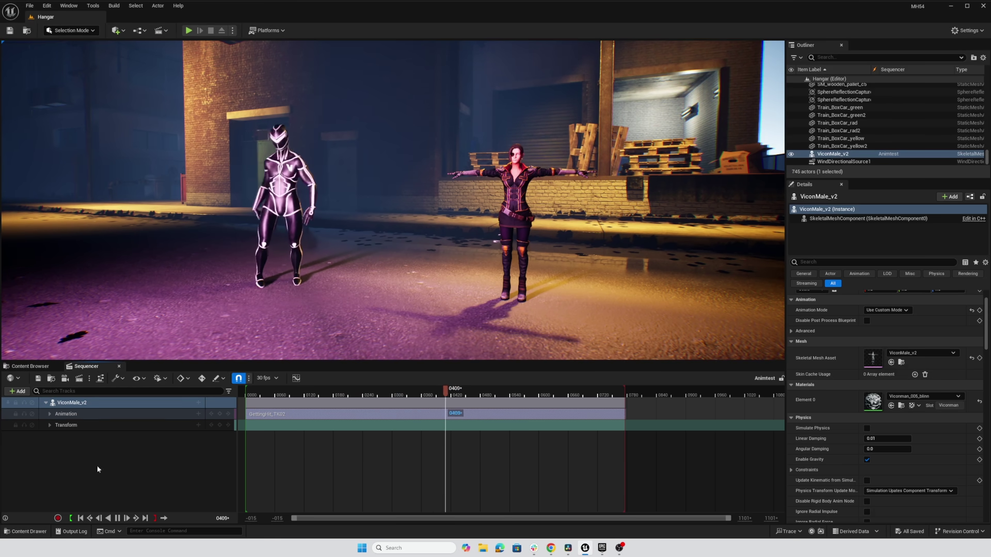
{"action": "left_click", "coordinate": [119, 520]}
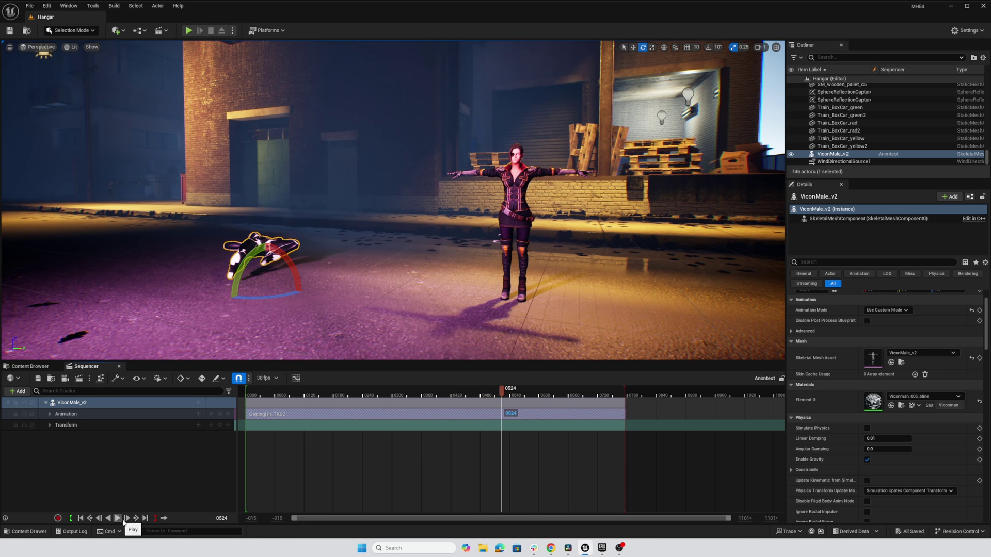
{"action": "right_click", "coordinate": [372, 416]}
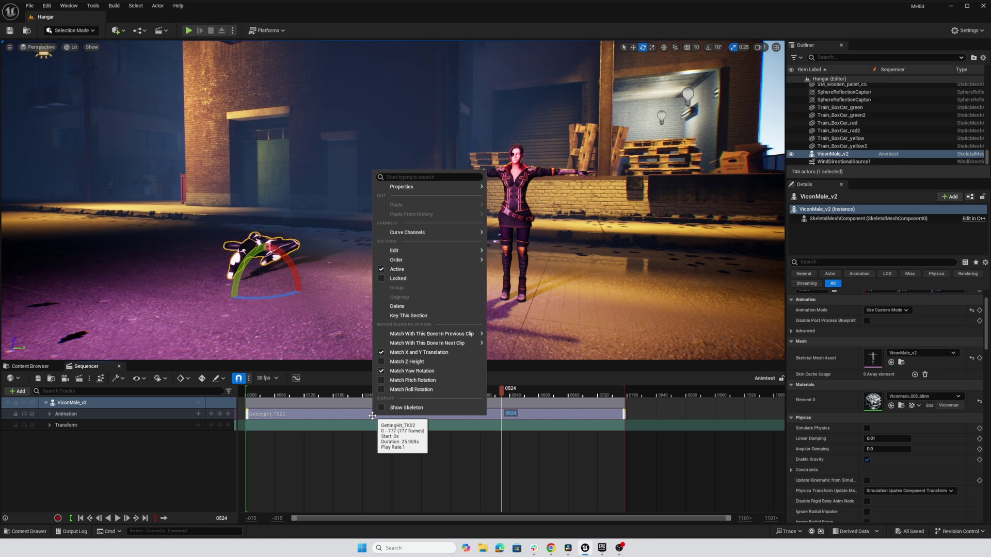
{"action": "mouse_move", "coordinate": [445, 187]}
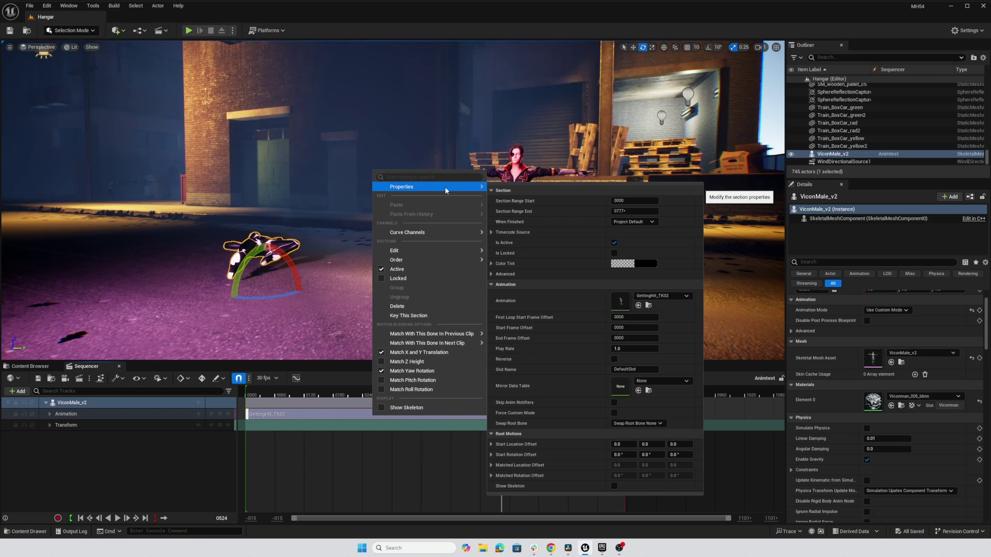
{"action": "left_click", "coordinate": [648, 307]}
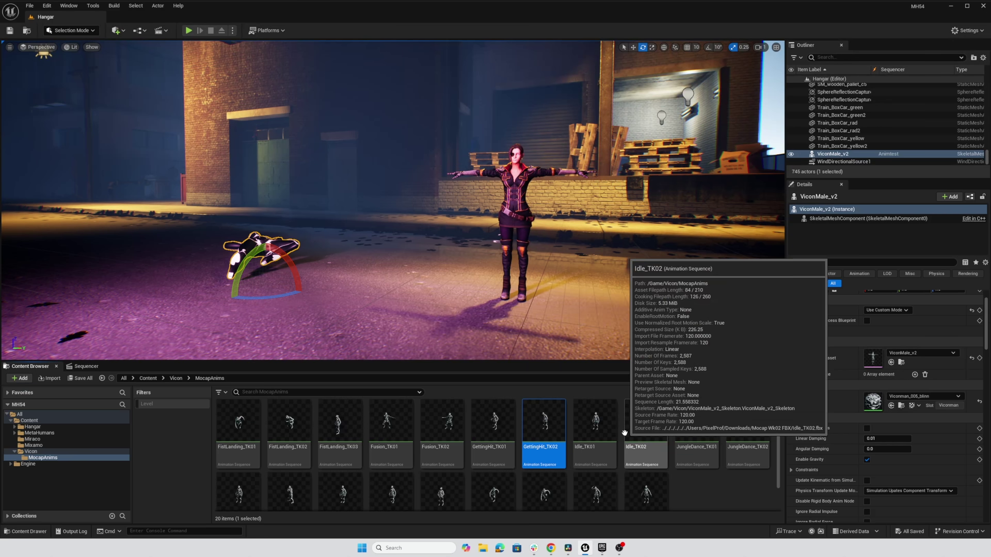
Step: Start Retarget Animations for GettingHit_TK02 and assign the Eve skeletal mesh as the target
{"action": "right_click", "coordinate": [538, 426]}
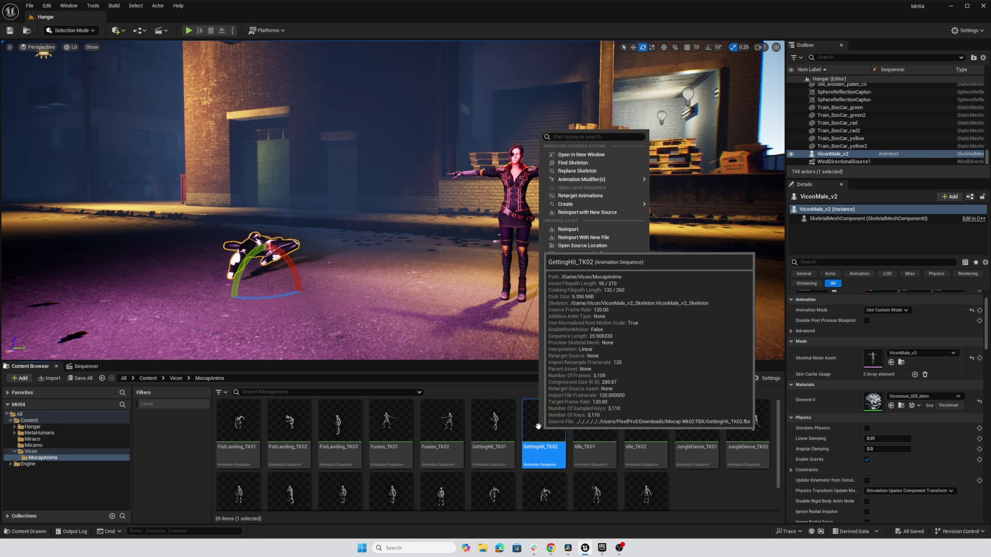
{"action": "left_click", "coordinate": [579, 199]}
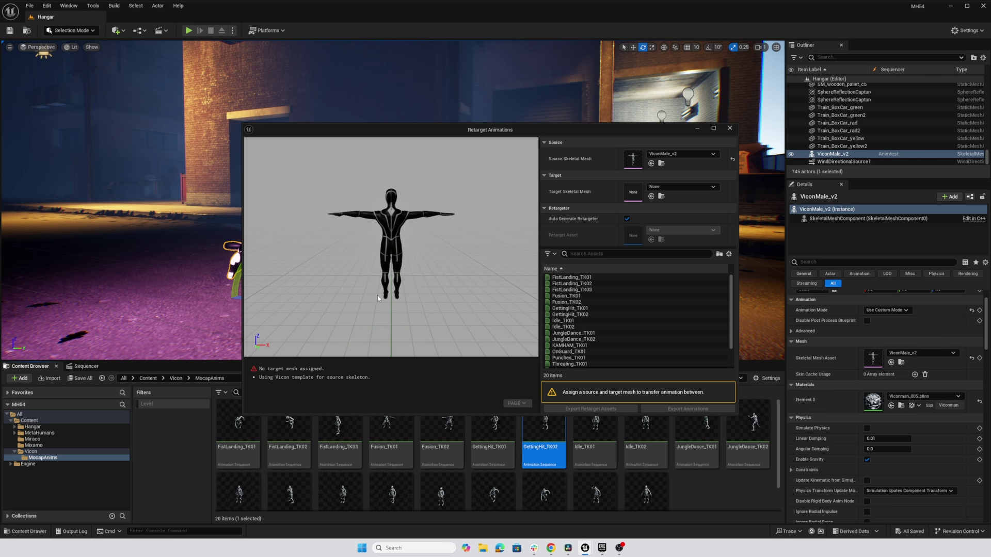
{"action": "left_click_drag", "start_coordinate": [377, 298], "coordinate": [377, 276], "text": "alt"}
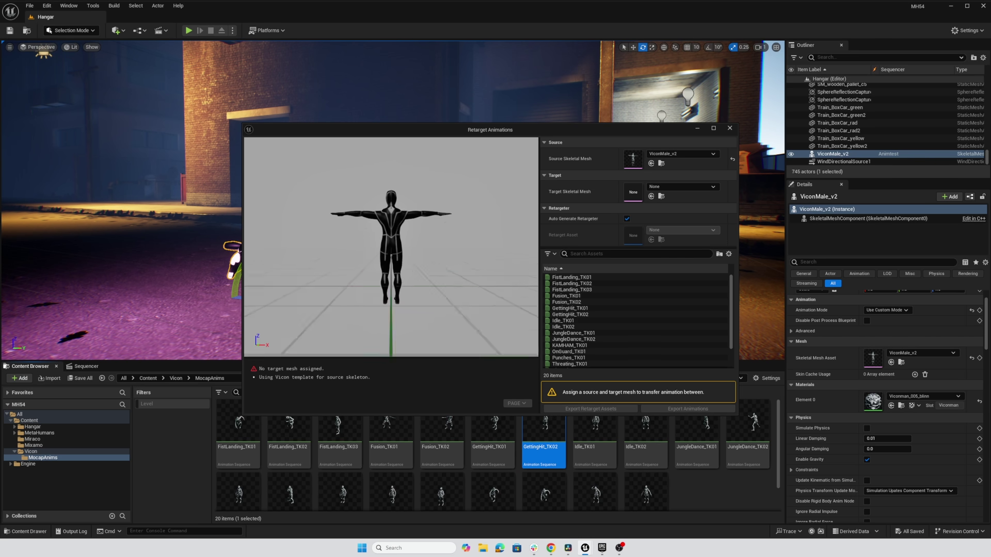
{"action": "left_click_drag", "start_coordinate": [465, 291], "coordinate": [436, 272]}
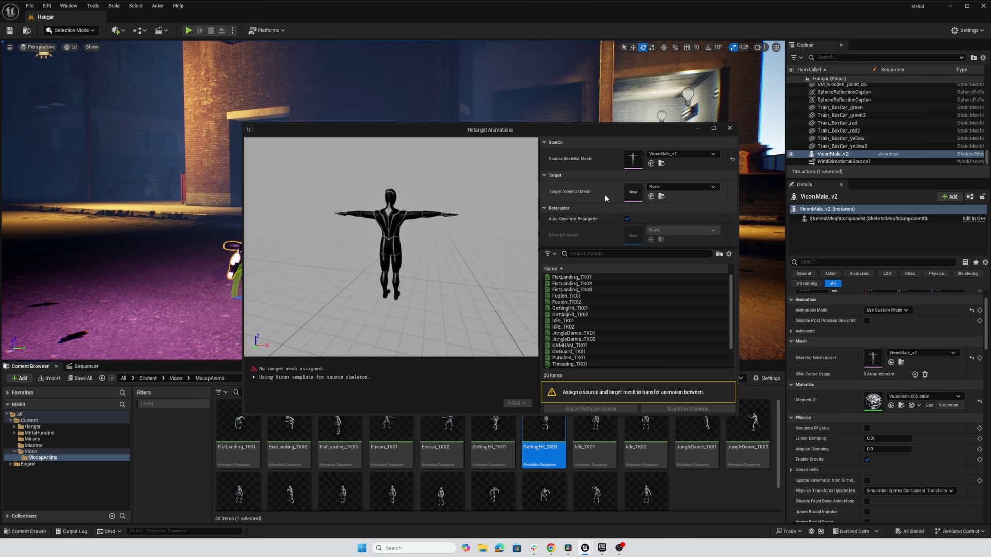
{"action": "left_click", "coordinate": [666, 189]}
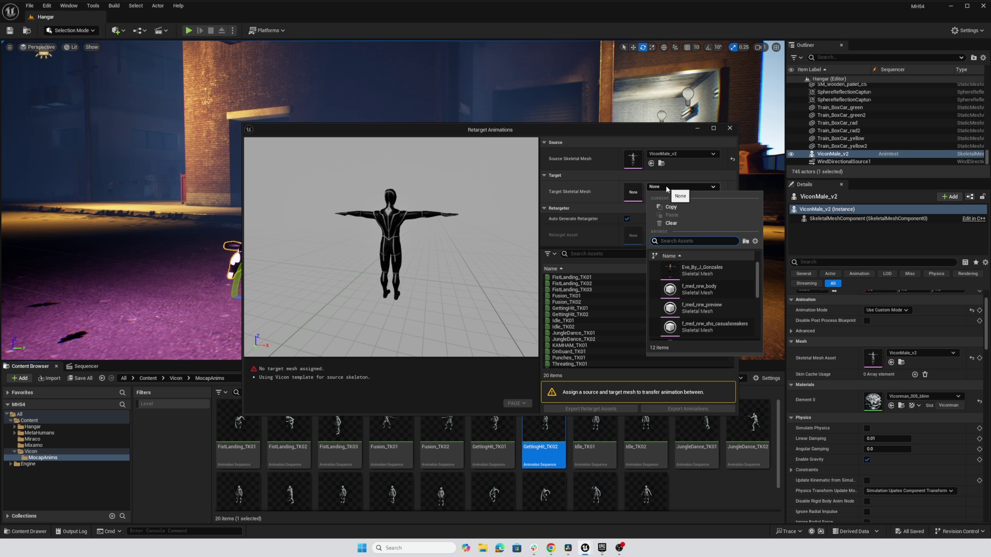
{"action": "type", "text": "eve"}
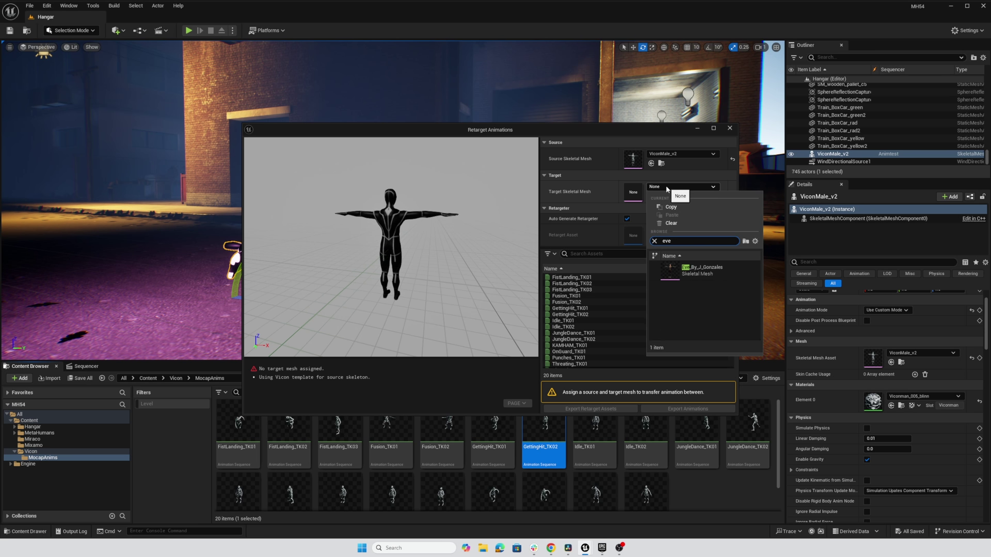
{"action": "left_click", "coordinate": [684, 273]}
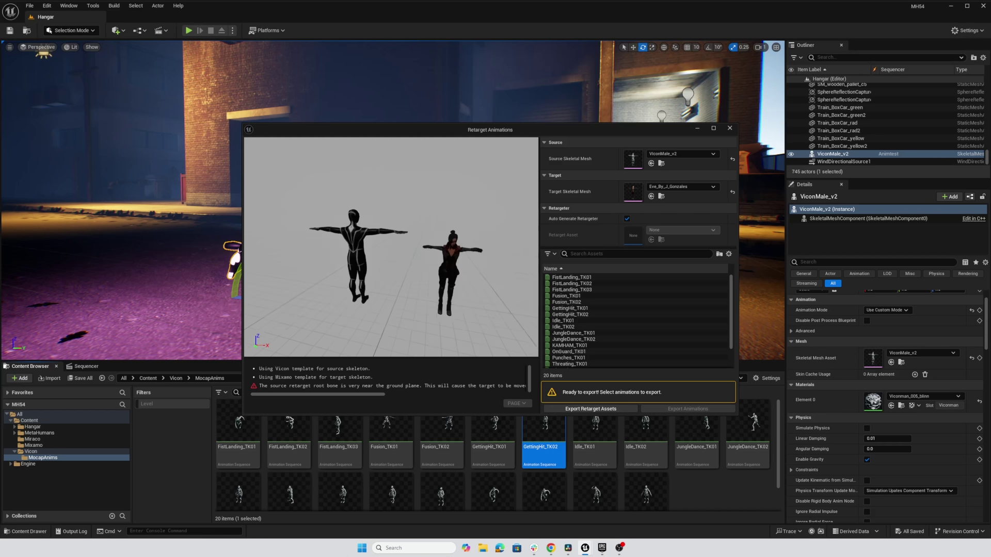
Step: Examine the target character up close and compare it with the source mesh in the retarget preview
{"action": "scroll", "coordinate": [431, 266], "scroll_direction": "up", "scroll_amount": 5}
{"action": "middle_click_drag", "start_coordinate": [432, 265], "coordinate": [531, 305]}
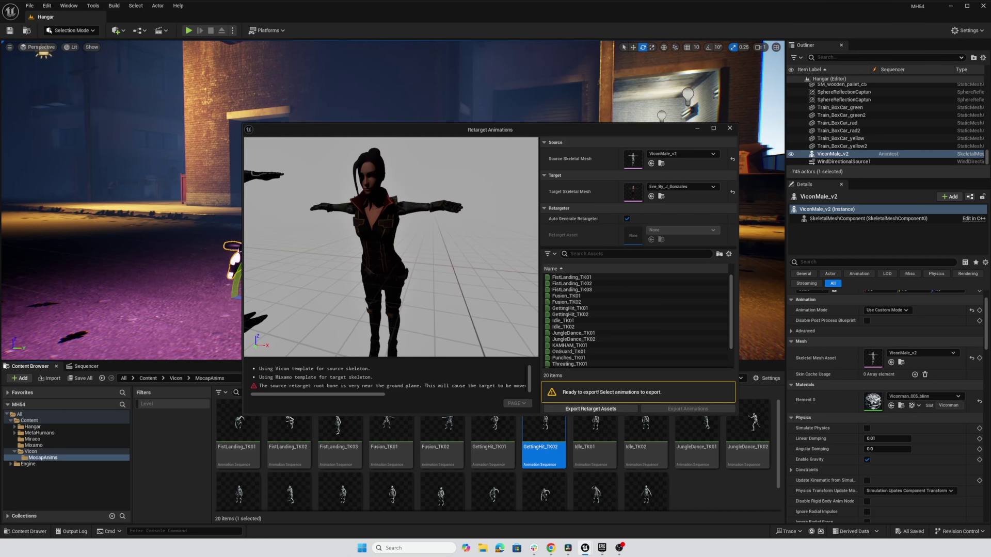
{"action": "scroll", "coordinate": [431, 265], "scroll_direction": "down", "scroll_amount": 3}
{"action": "mouse_move", "coordinate": [431, 265]}
{"action": "left_mouse_down", "text": "alt"}
{"action": "mouse_move", "coordinate": [470, 330]}
{"action": "mouse_move", "coordinate": [421, 256]}
{"action": "left_mouse_up", "text": "alt"}
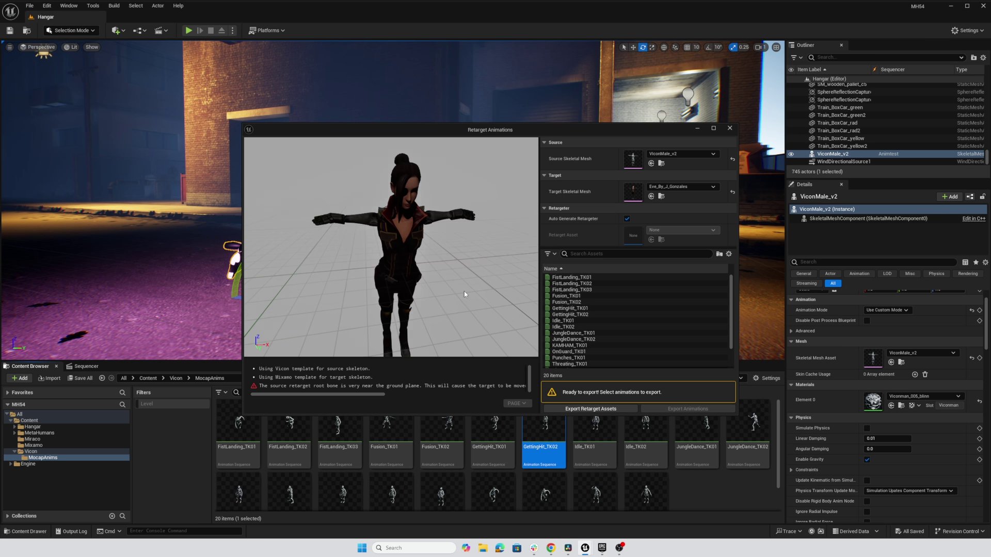
{"action": "scroll", "coordinate": [463, 294], "scroll_direction": "down", "scroll_amount": 5}
{"action": "left_click_drag", "start_coordinate": [463, 294], "coordinate": [434, 286], "text": "alt"}
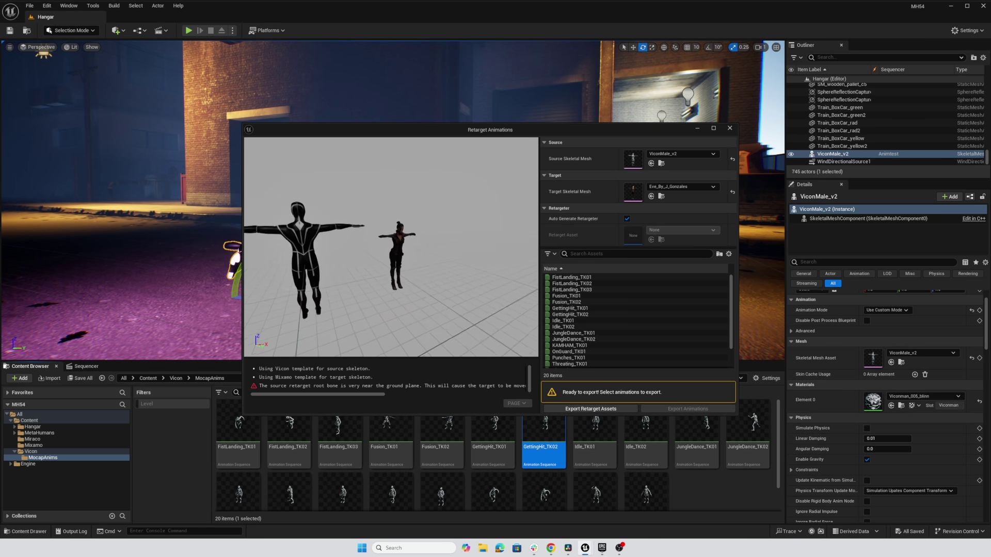
{"action": "scroll", "coordinate": [390, 246], "scroll_direction": "down", "scroll_amount": 3}
{"action": "middle_click_drag", "start_coordinate": [435, 293], "coordinate": [457, 287], "text": "alt"}
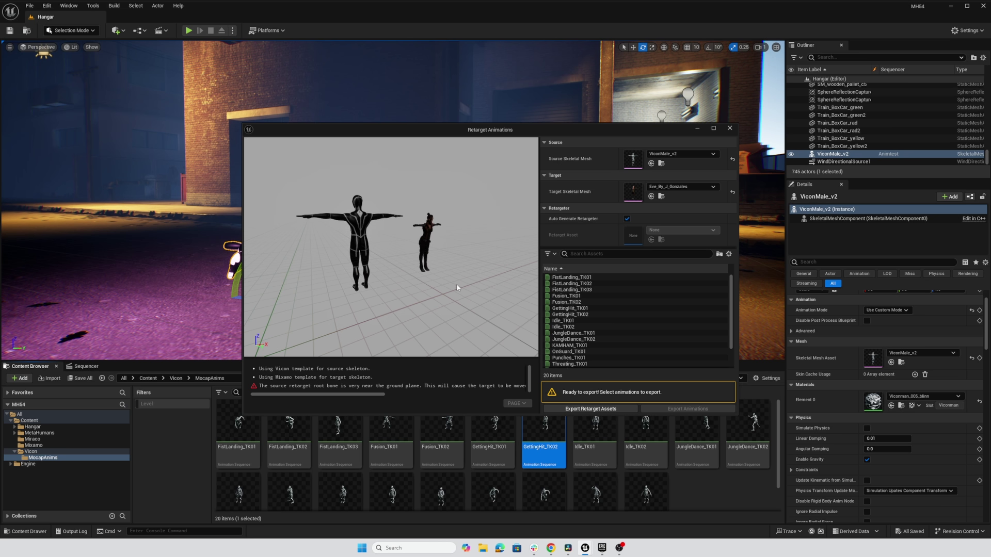
Step: Preview the GettingHit_TK02 animation on the source and target meshes in the Retarget Animations window
{"action": "left_click", "coordinate": [580, 315]}
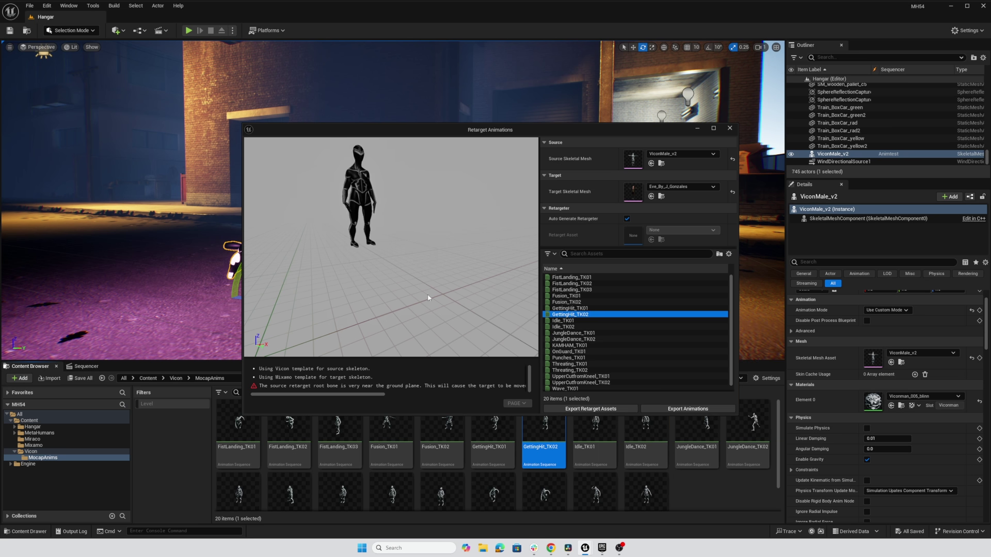
{"action": "left_click_drag", "start_coordinate": [430, 296], "coordinate": [431, 281], "text": "alt"}
{"action": "right_click_drag", "start_coordinate": [431, 281], "coordinate": [415, 225]}
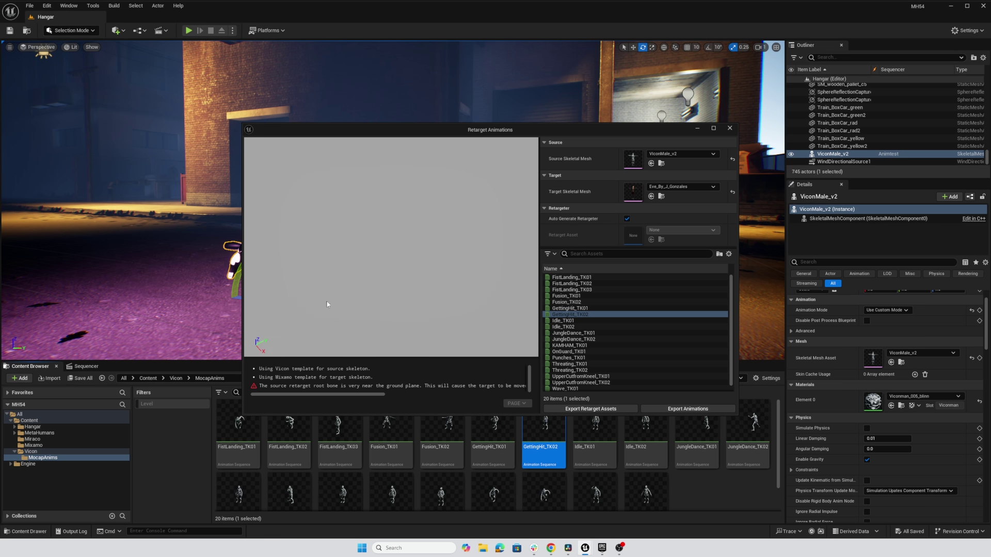
{"action": "right_click_drag", "start_coordinate": [327, 304], "coordinate": [357, 278]}
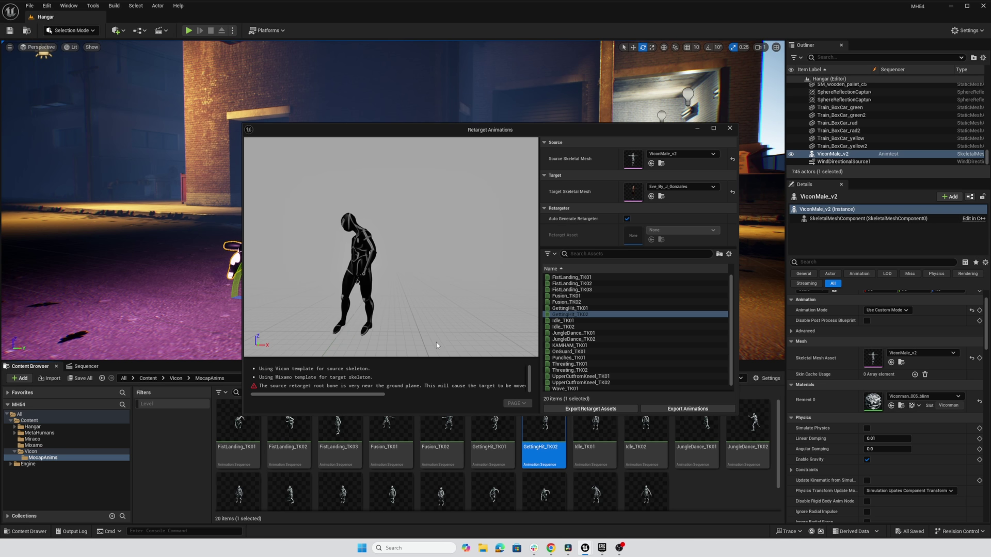
Step: Export the retarget assets to the Content folder and close the Retarget Animations window
{"action": "left_click", "coordinate": [593, 410]}
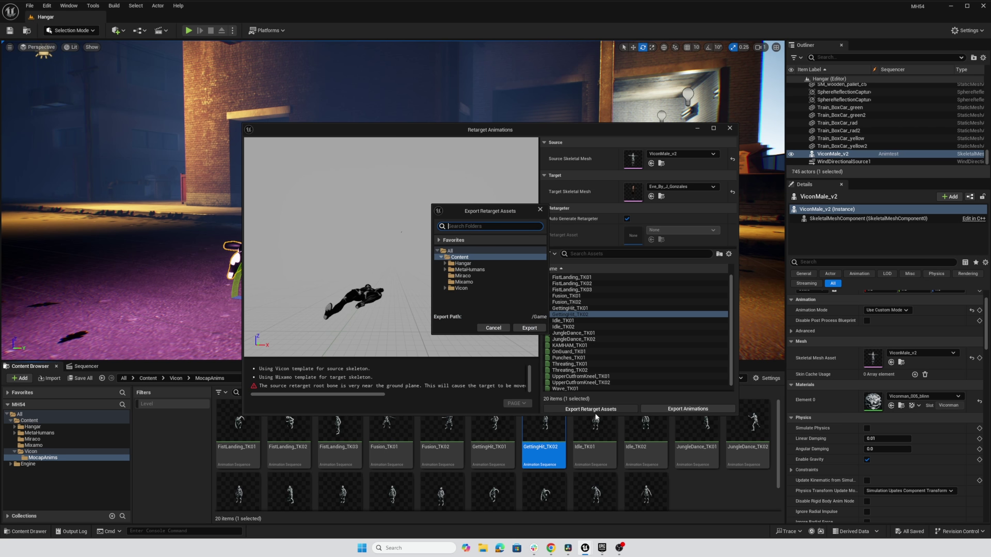
{"action": "left_click", "coordinate": [453, 257]}
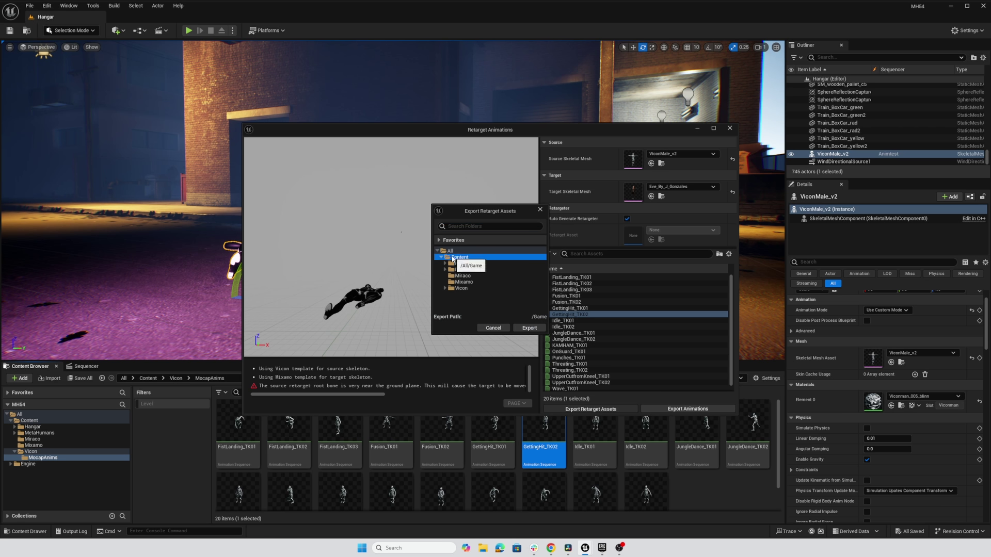
{"action": "left_click", "coordinate": [528, 329]}
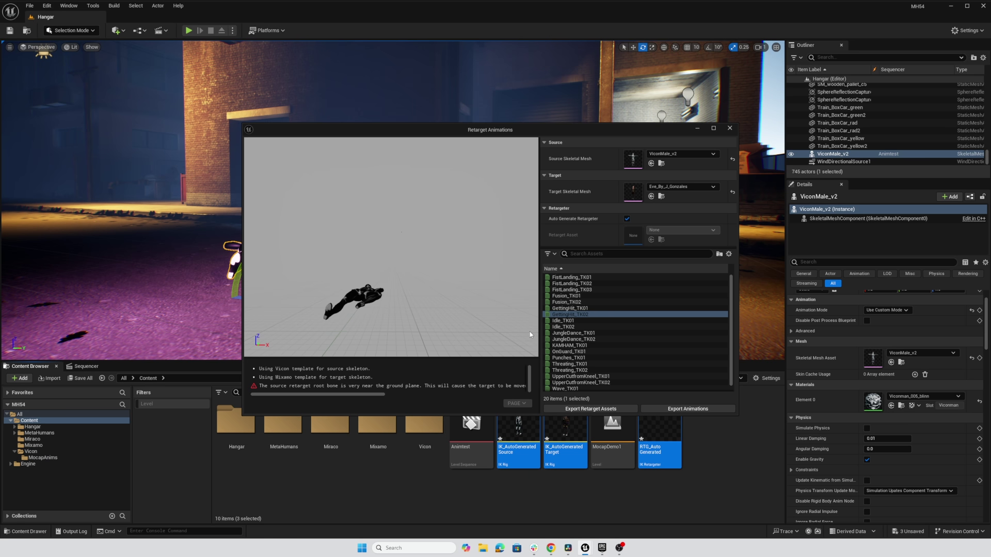
{"action": "left_click_drag", "start_coordinate": [545, 416], "coordinate": [546, 359]}
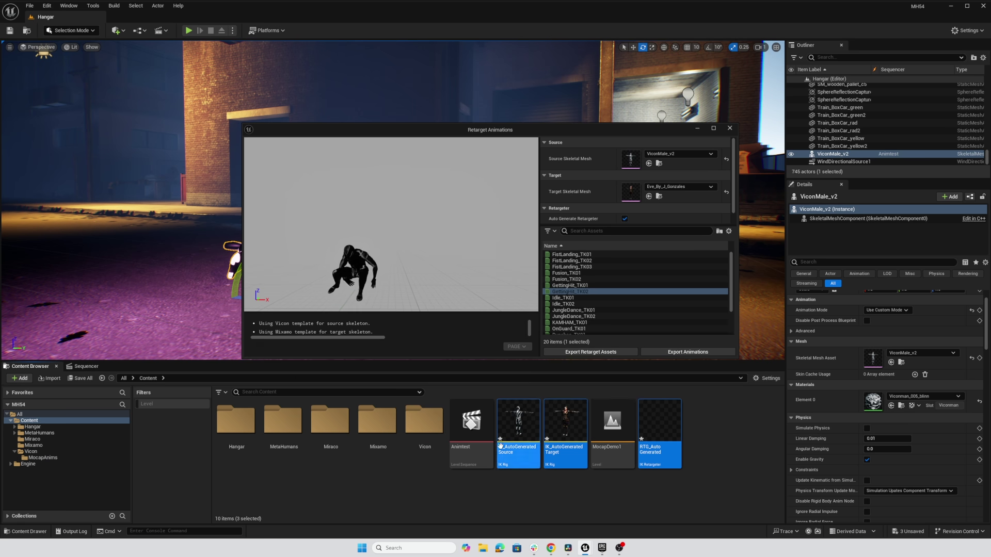
{"action": "left_click", "coordinate": [730, 129]}
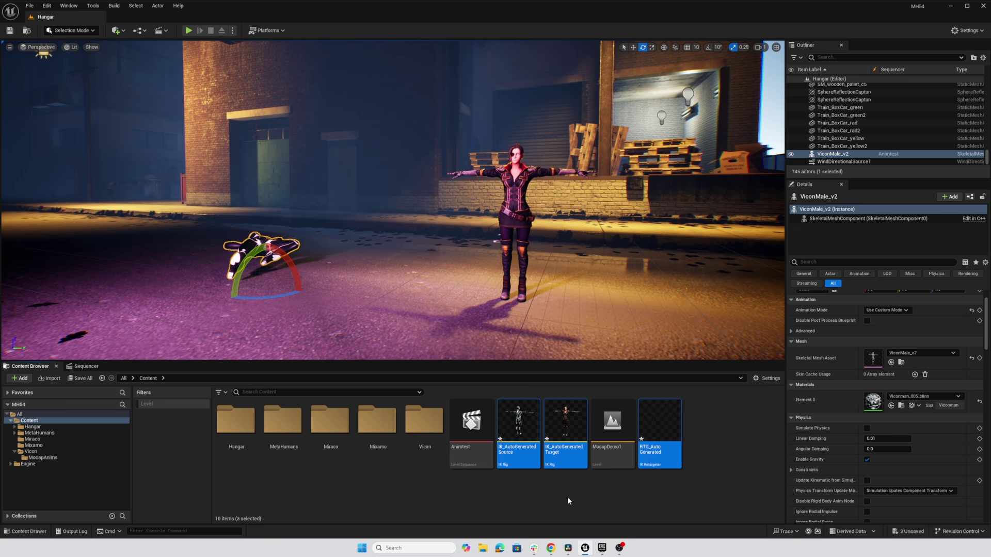
Step: Open the IK_AutoGeneratedSource and IK_AutoGeneratedTarget rigs and examine their bone hierarchies and retarget chains
{"action": "double_click", "coordinate": [514, 424]}
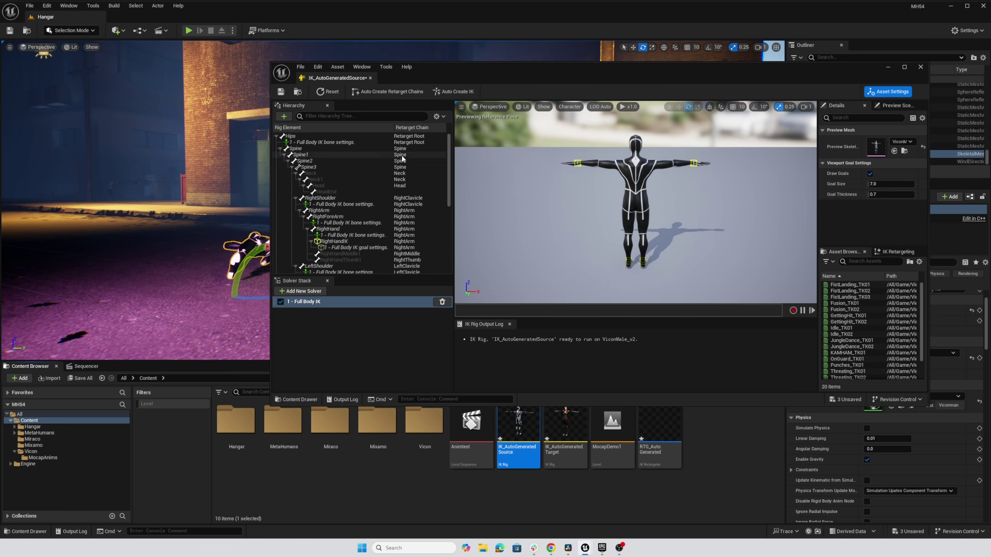
{"action": "mouse_move", "coordinate": [448, 190]}
{"action": "left_mouse_down"}
{"action": "mouse_move", "coordinate": [444, 271]}
{"action": "mouse_move", "coordinate": [442, 182]}
{"action": "left_mouse_up"}
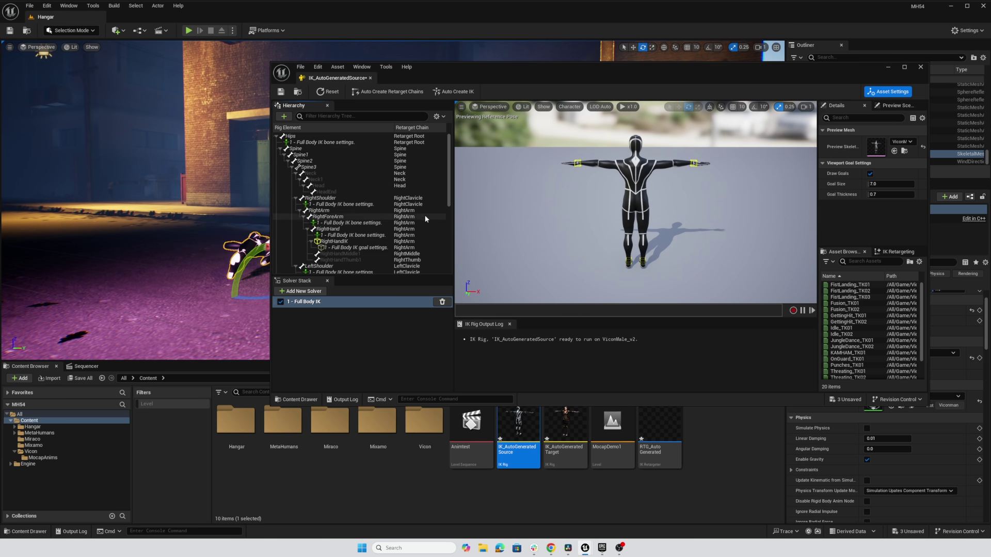
{"action": "double_click", "coordinate": [552, 419]}
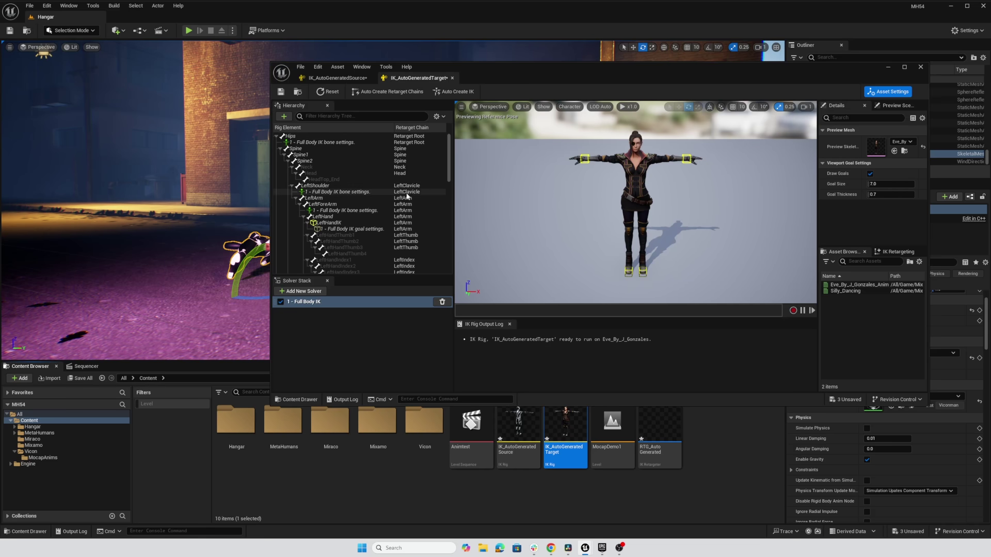
{"action": "mouse_move", "coordinate": [447, 166]}
{"action": "left_mouse_down"}
{"action": "mouse_move", "coordinate": [451, 228]}
{"action": "mouse_move", "coordinate": [446, 154]}
{"action": "left_mouse_up"}
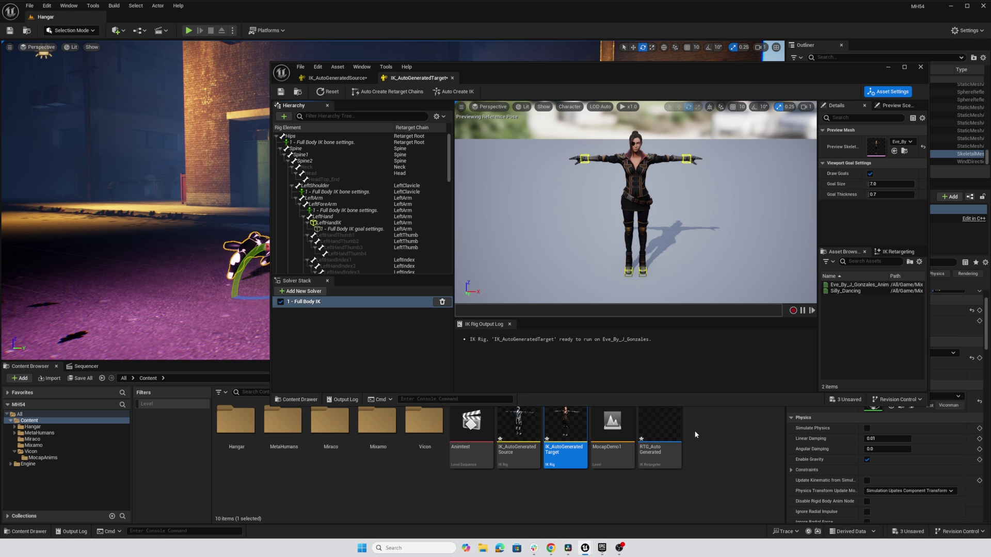
Step: Open the RTG_AutoGenerated retargeter and apply the vertical offset to the source's retarget root bone
{"action": "double_click", "coordinate": [664, 437]}
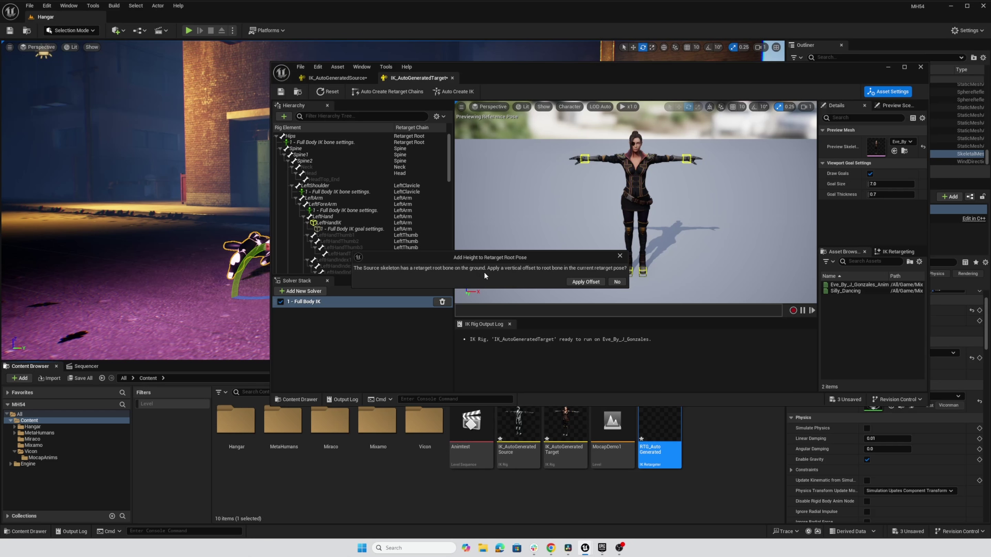
{"action": "left_click", "coordinate": [587, 282]}
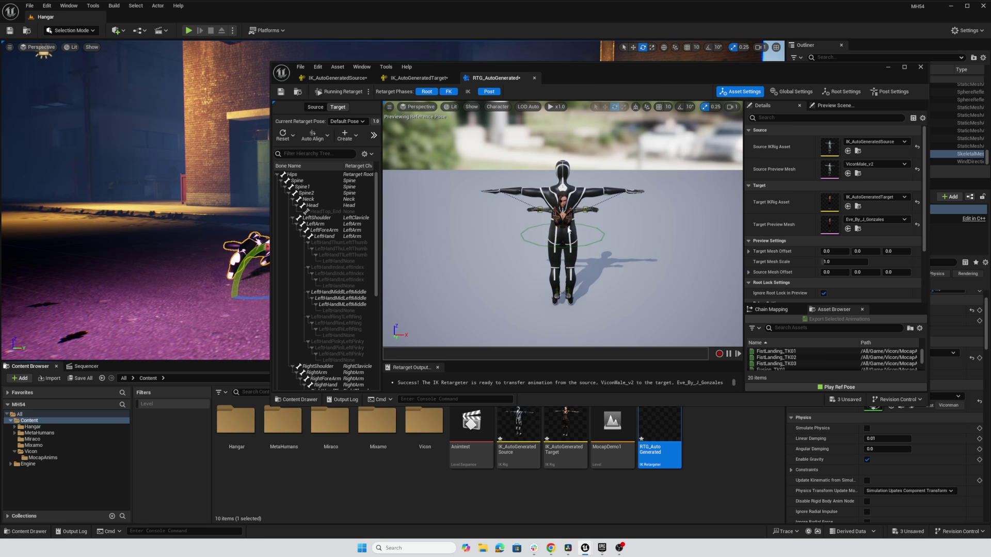
Step: Set the target mesh's preview X offset to about 84.66 and switch the retargeter to editing the retarget pose
{"action": "left_click", "coordinate": [784, 94]}
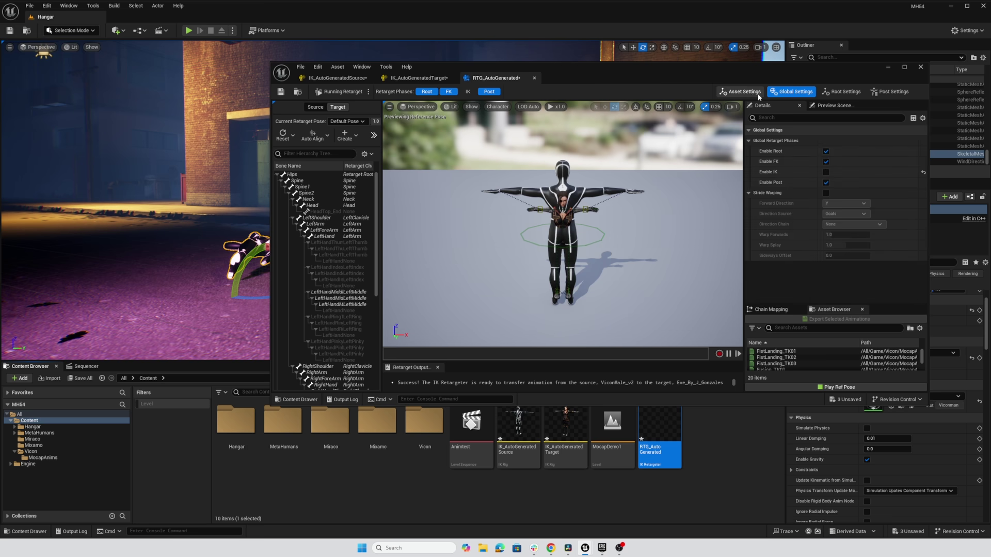
{"action": "left_click", "coordinate": [751, 96]}
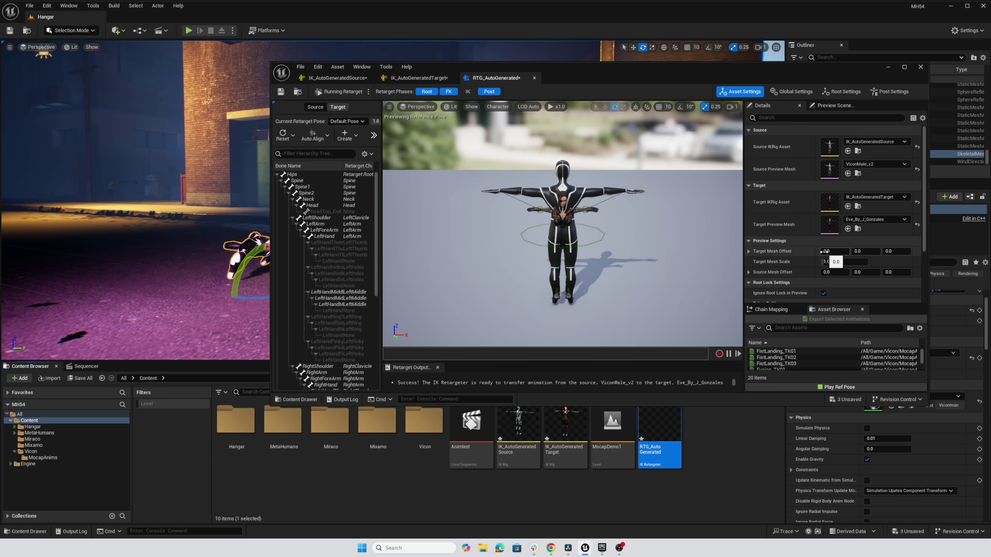
{"action": "mouse_move", "coordinate": [831, 251]}
{"action": "left_mouse_down"}
{"action": "mouse_move", "coordinate": [867, 251]}
{"action": "mouse_move", "coordinate": [848, 251]}
{"action": "left_mouse_up"}
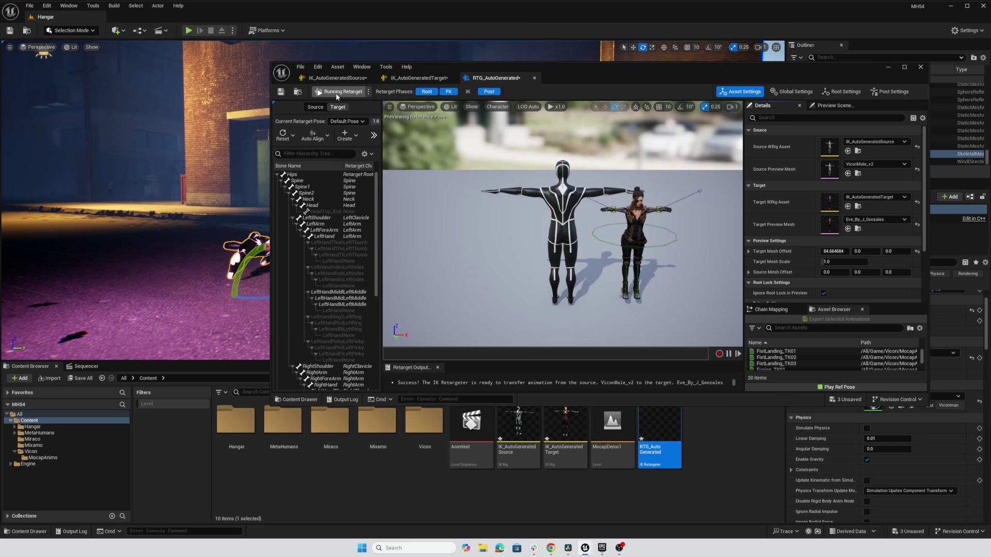
{"action": "left_click", "coordinate": [367, 91]}
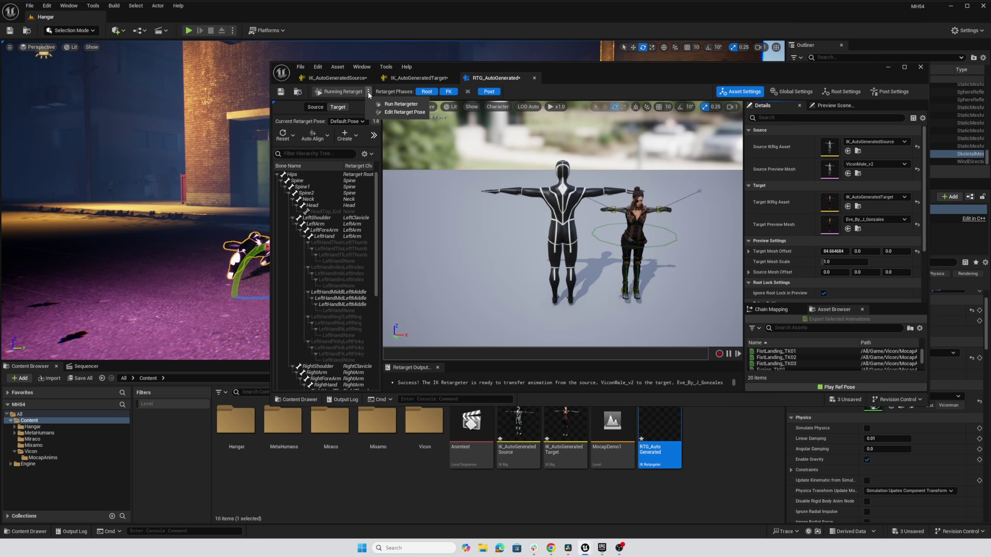
{"action": "left_click", "coordinate": [400, 113]}
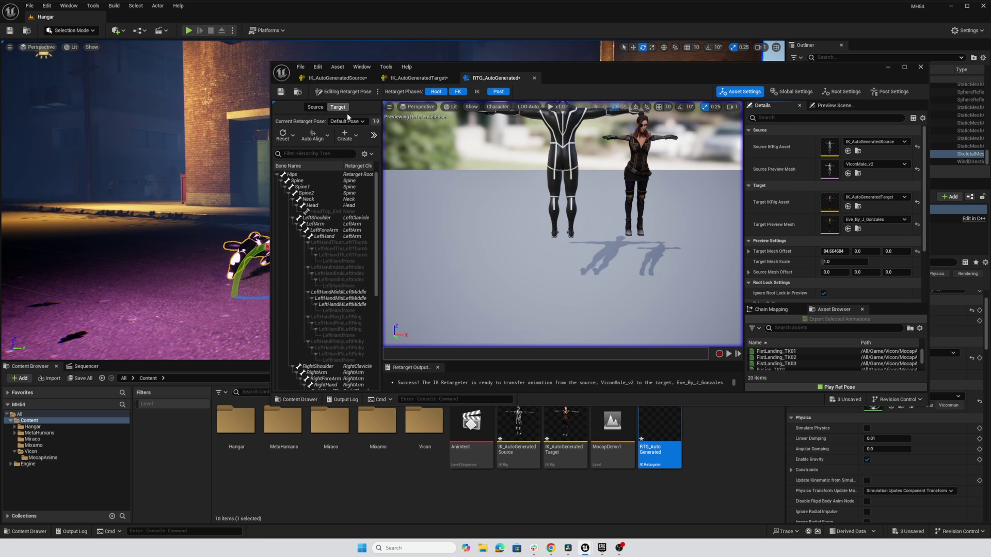
Step: Switch the retarget pose editing to the source skeleton
{"action": "left_click", "coordinate": [323, 110]}
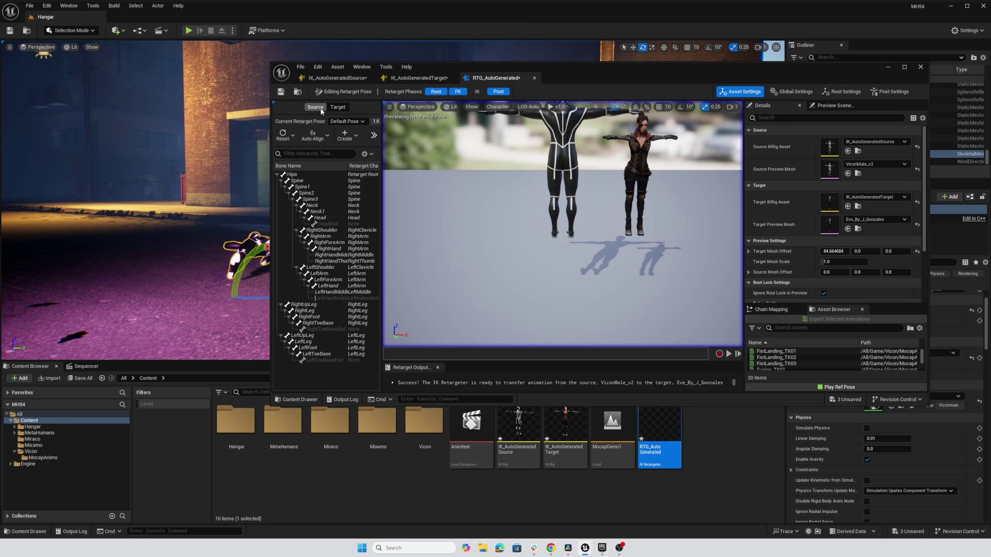
{"action": "left_click", "coordinate": [359, 176]}
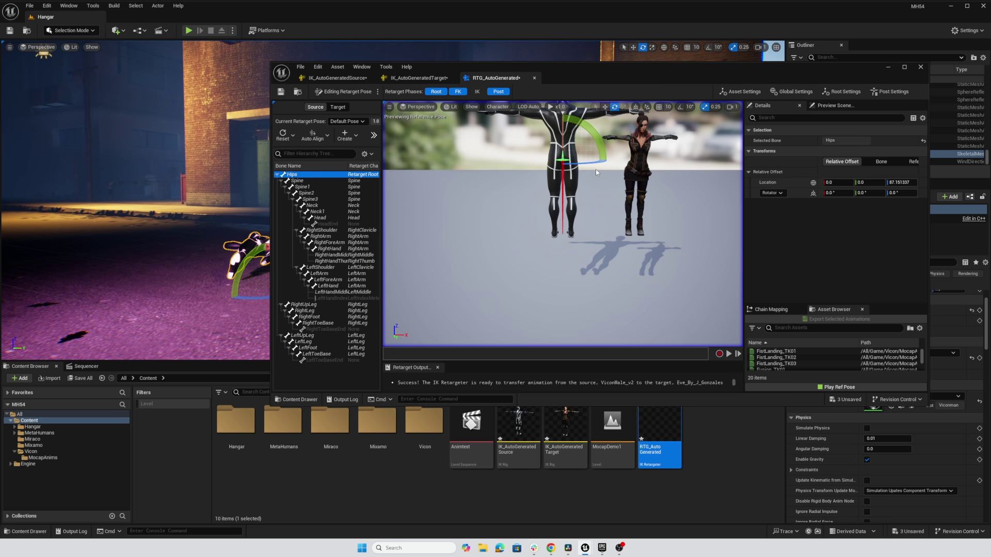
{"action": "mouse_move", "coordinate": [599, 164]}
{"action": "left_mouse_down"}
{"action": "mouse_move", "coordinate": [540, 203]}
{"action": "mouse_move", "coordinate": [600, 168]}
{"action": "left_mouse_up"}
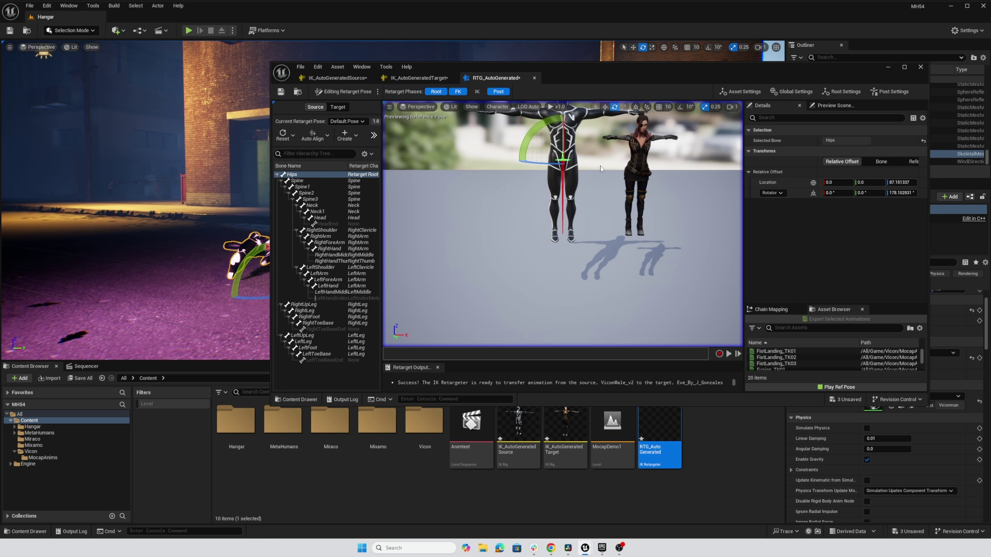
{"action": "key", "text": "ctrl+z"}
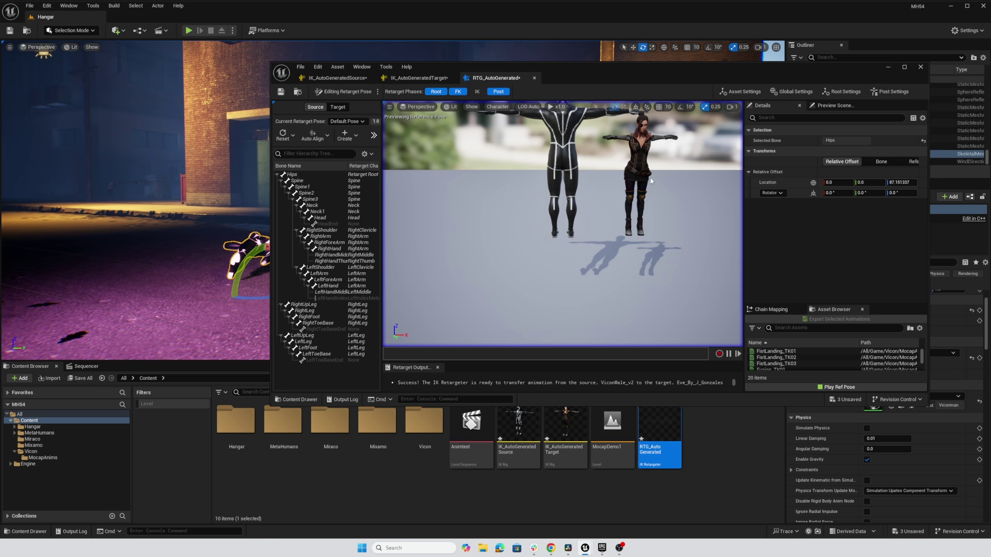
Step: Enable rotation snapping and rotate the source's Hips bone about 180° around Z to turn the Vicon character around
{"action": "left_click", "coordinate": [680, 106]}
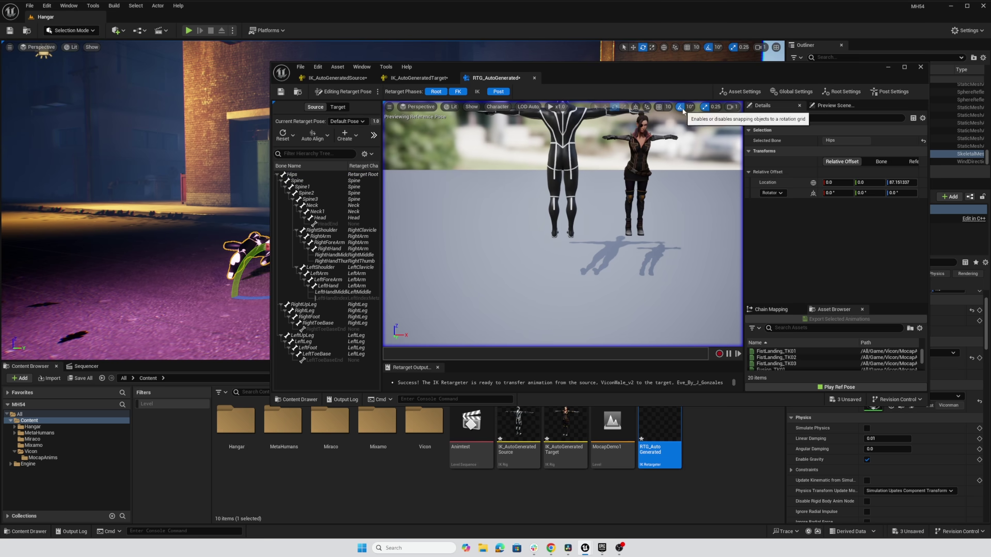
{"action": "left_click", "coordinate": [355, 175]}
{"action": "left_click_drag", "start_coordinate": [599, 162], "coordinate": [688, 189]}
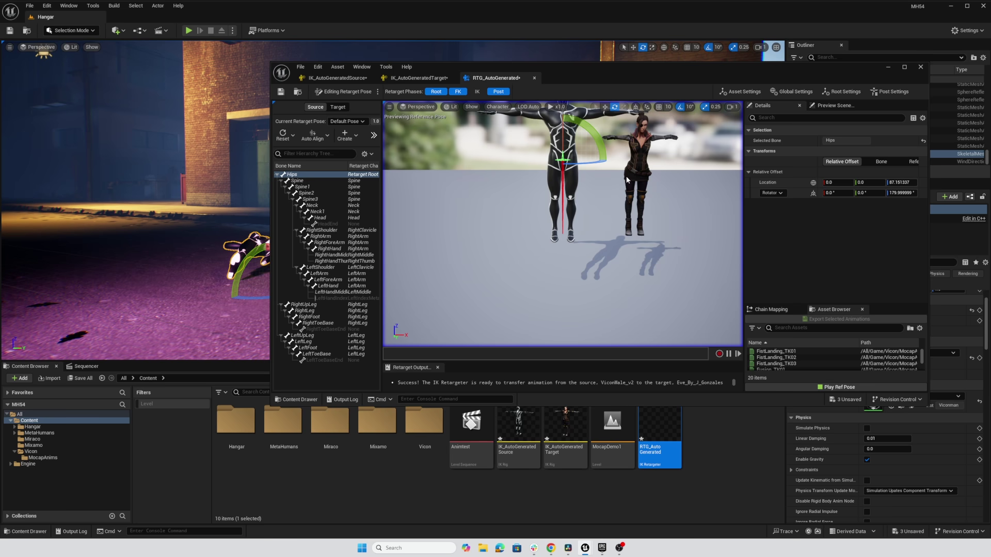
Step: Auto-align all bones of the target skeleton to the source pose
{"action": "left_click", "coordinate": [338, 107]}
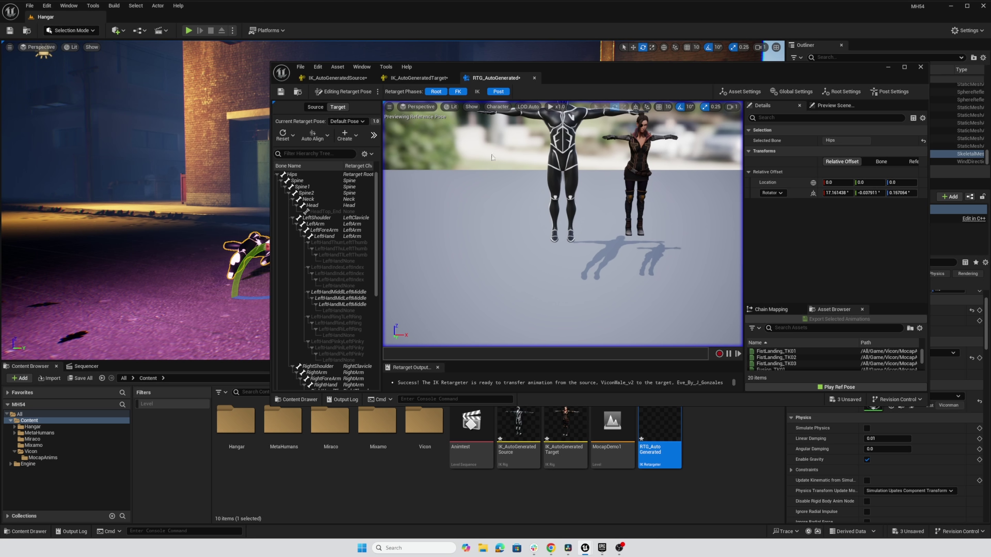
{"action": "left_click", "coordinate": [328, 136]}
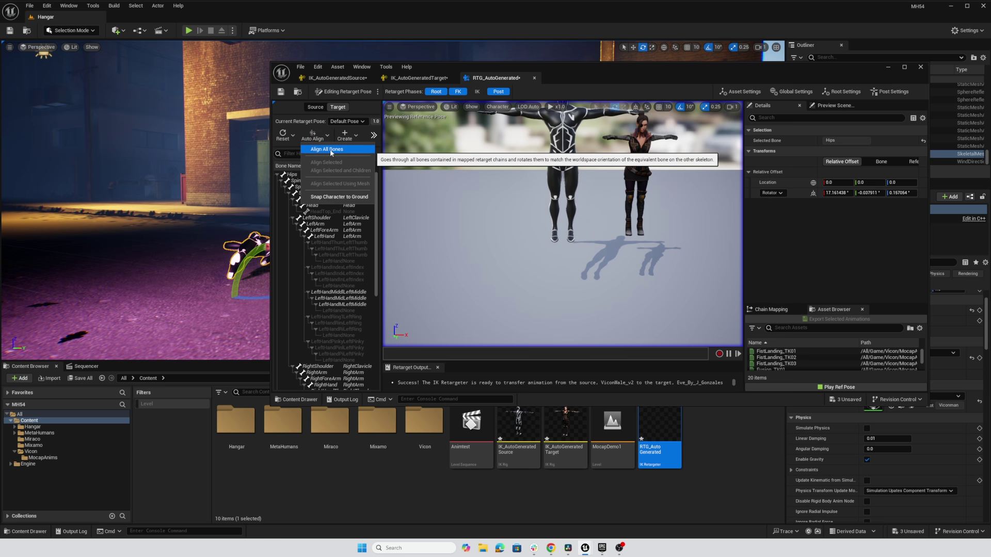
{"action": "left_click", "coordinate": [331, 150]}
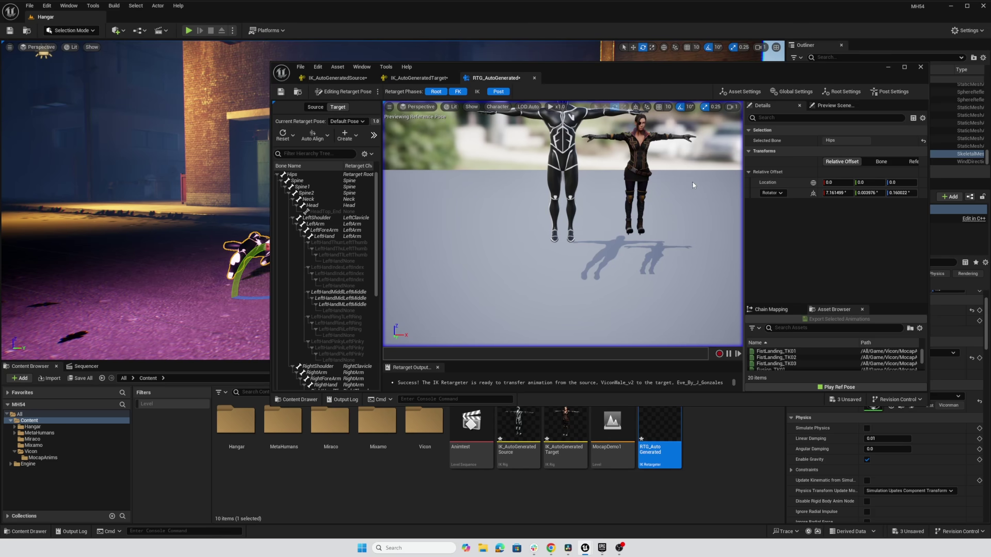
Step: Rotate the target's RightFoot bone about its X axis to raise the toes and level the shoe
{"action": "left_click_drag", "start_coordinate": [630, 149], "coordinate": [439, 183], "text": "alt"}
{"action": "left_click_drag", "start_coordinate": [500, 186], "coordinate": [464, 189]}
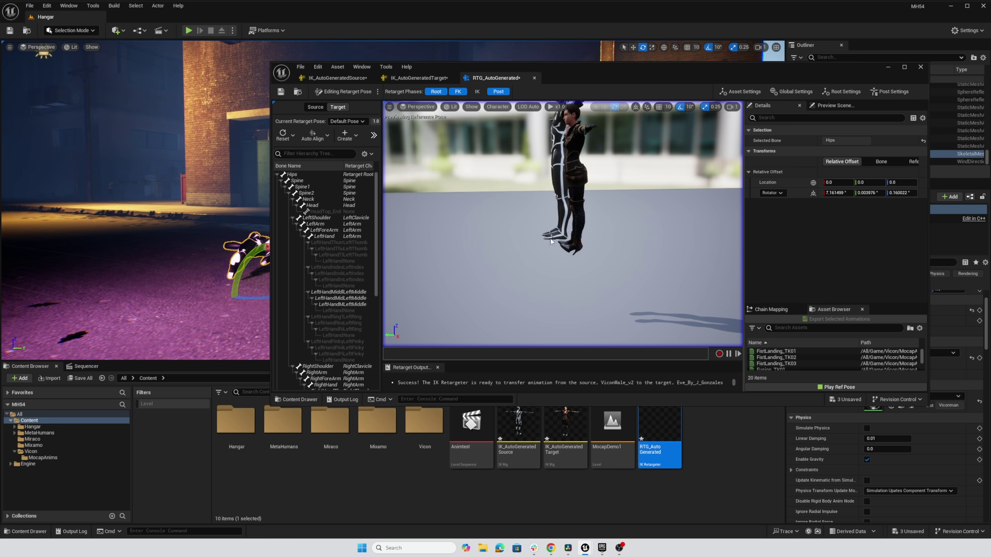
{"action": "left_click_drag", "start_coordinate": [539, 275], "coordinate": [588, 251]}
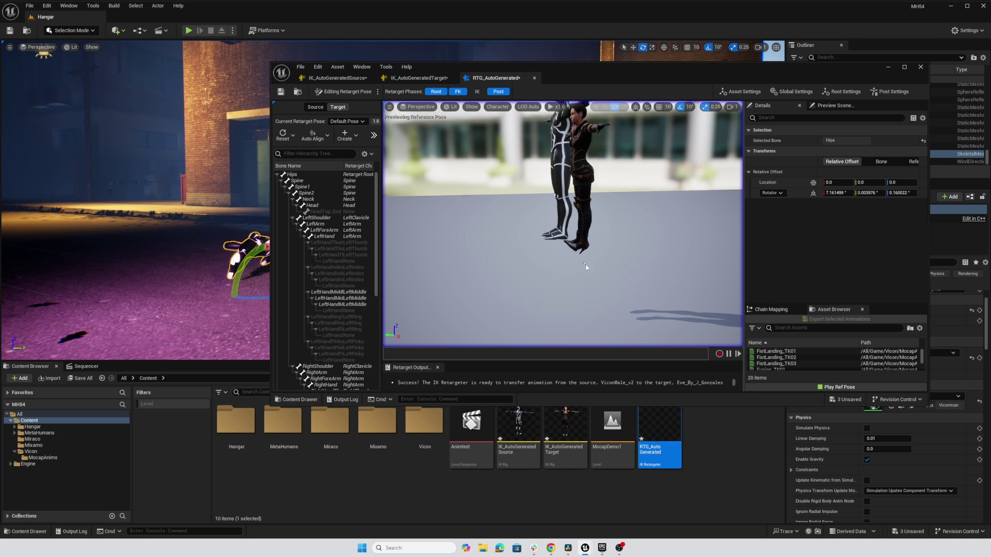
{"action": "left_click_drag", "start_coordinate": [378, 226], "coordinate": [379, 318]}
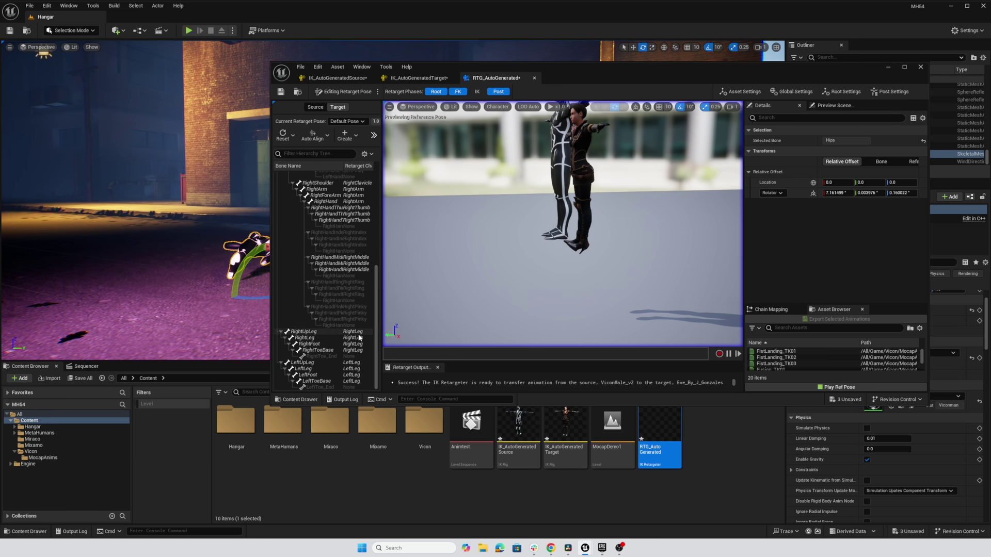
{"action": "left_click", "coordinate": [319, 345]}
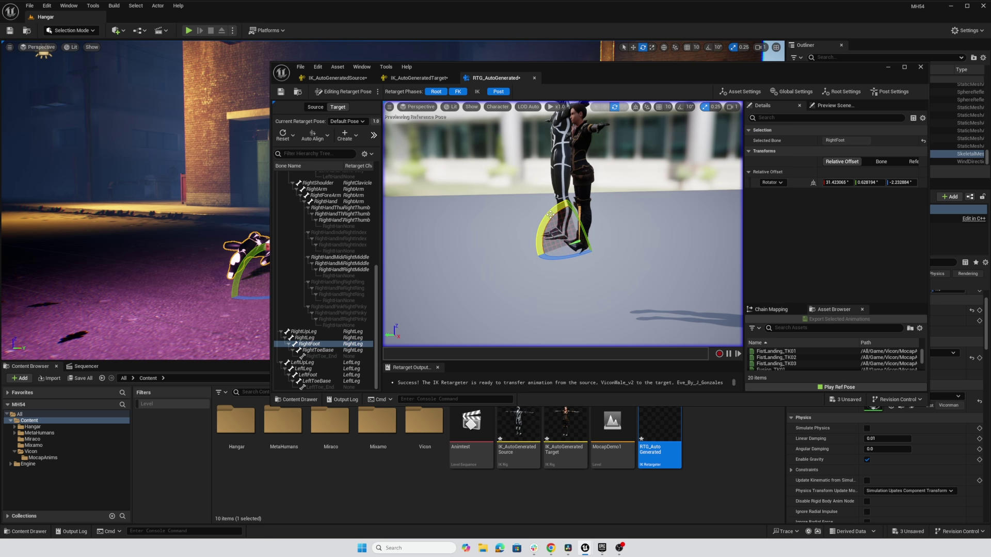
{"action": "left_click_drag", "start_coordinate": [539, 232], "coordinate": [592, 200]}
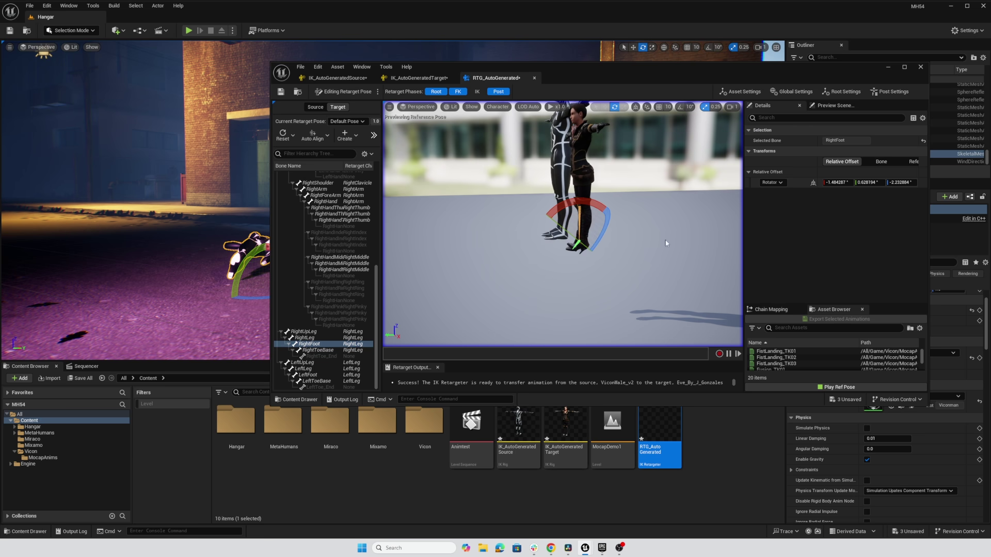
{"action": "left_click_drag", "start_coordinate": [665, 241], "coordinate": [655, 212], "text": "alt"}
{"action": "scroll", "coordinate": [573, 232], "scroll_direction": "up", "scroll_amount": 5}
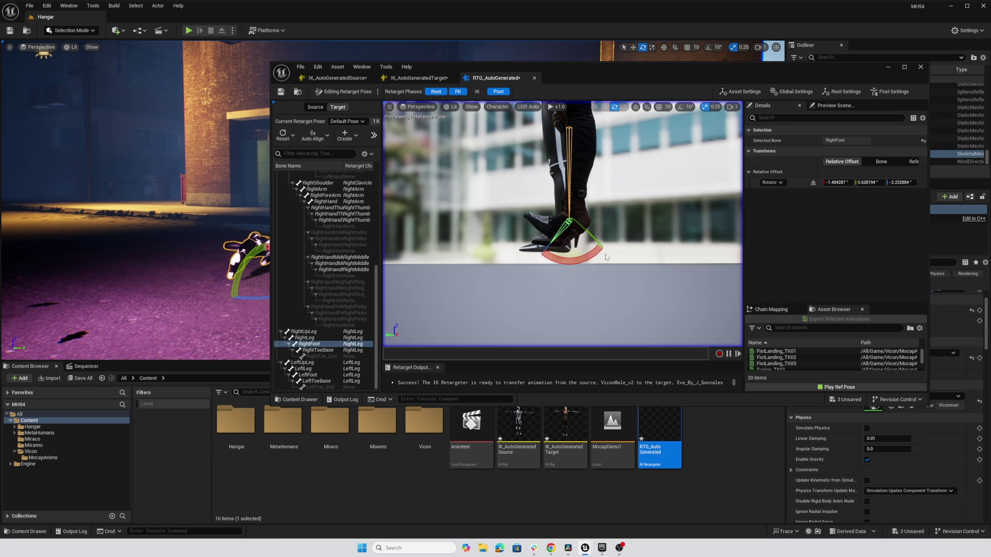
{"action": "left_click_drag", "start_coordinate": [573, 261], "coordinate": [576, 261]}
{"action": "left_click_drag", "start_coordinate": [534, 199], "coordinate": [530, 206]}
Step: Rotate the target's LeftFoot bone to an X offset of about -7.5° to match the right foot
{"action": "left_click", "coordinate": [307, 375]}
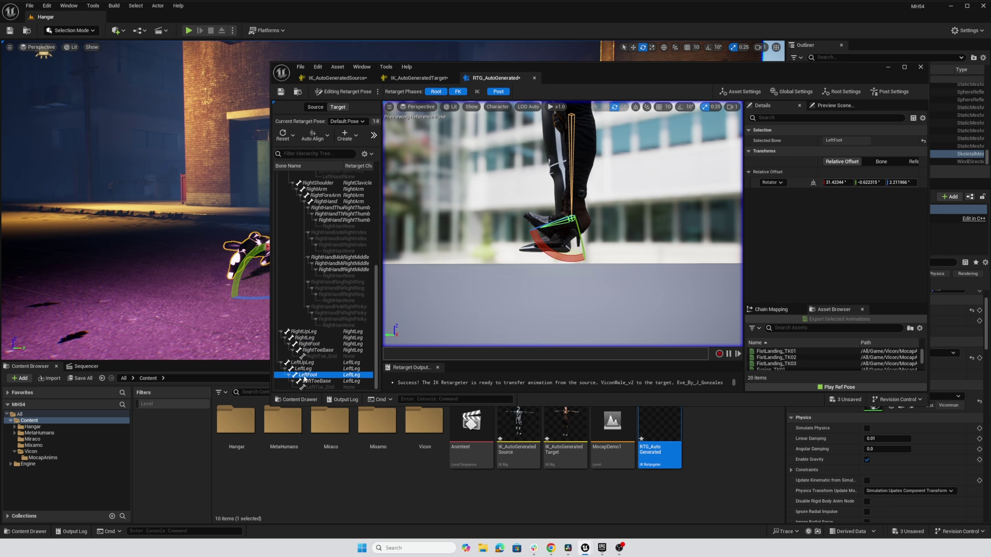
{"action": "left_click_drag", "start_coordinate": [542, 250], "coordinate": [549, 165]}
{"action": "left_click_drag", "start_coordinate": [485, 276], "coordinate": [544, 292], "text": "alt"}
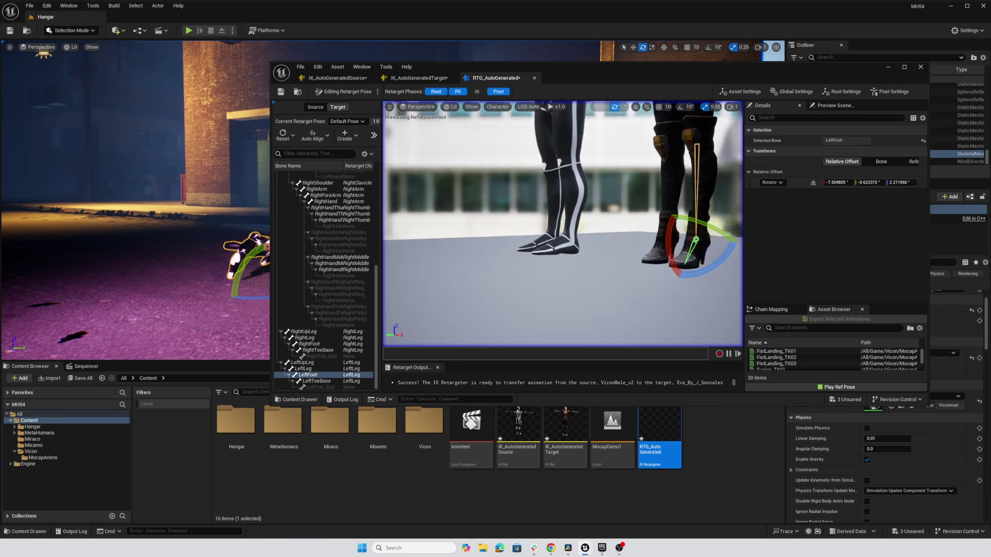
{"action": "right_click_drag", "start_coordinate": [485, 274], "coordinate": [484, 274]}
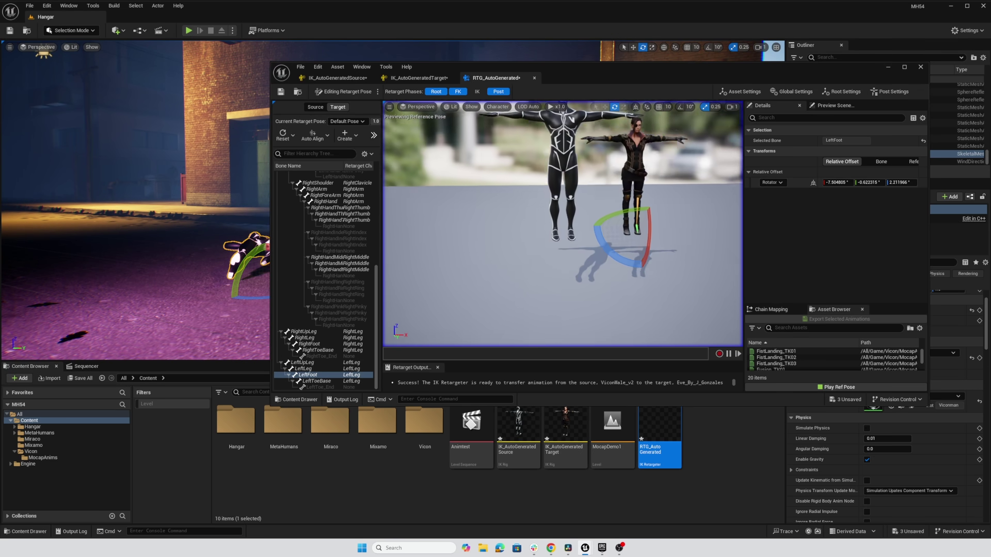
{"action": "right_click_drag", "start_coordinate": [571, 281], "coordinate": [572, 282]}
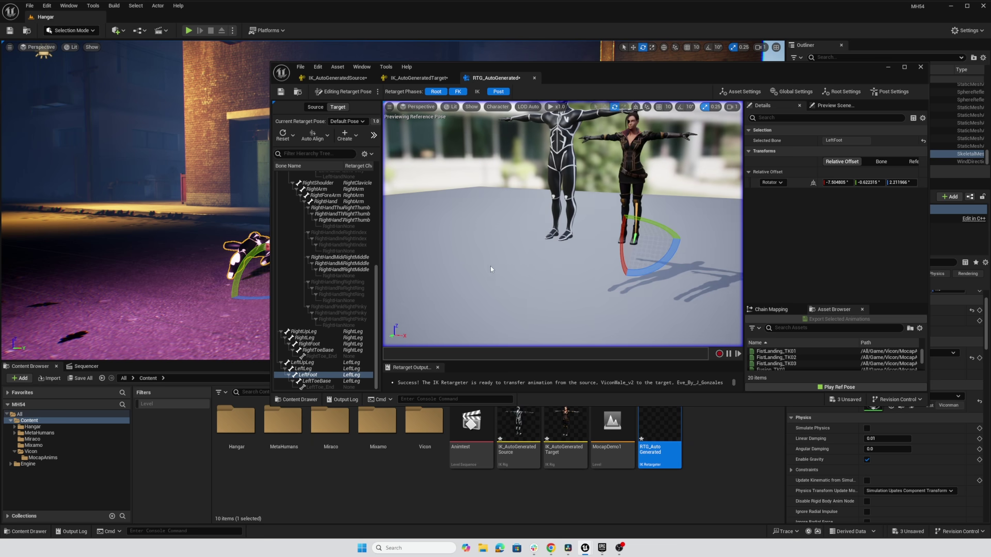
{"action": "middle_click_drag", "start_coordinate": [490, 266], "coordinate": [486, 265]}
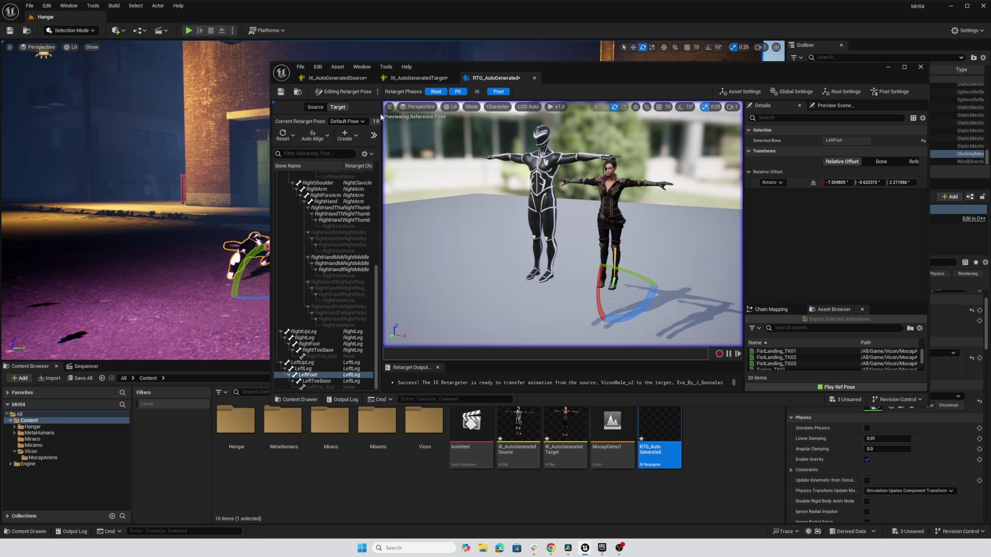
Step: Switch from editing the pose to running the retarget and preview the GettingHit_TK02 animation
{"action": "left_click", "coordinate": [348, 94]}
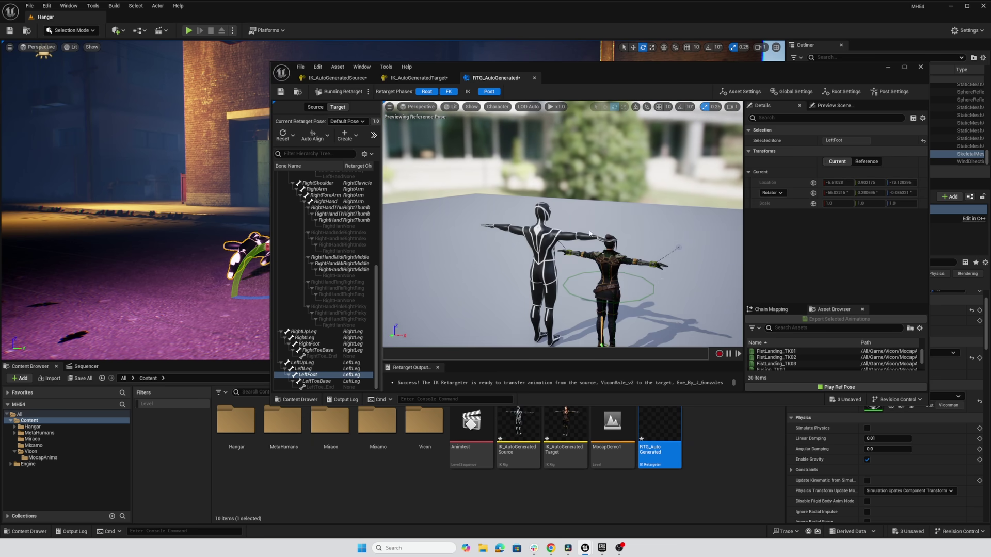
{"action": "left_click_drag", "start_coordinate": [669, 296], "coordinate": [667, 237], "text": "alt"}
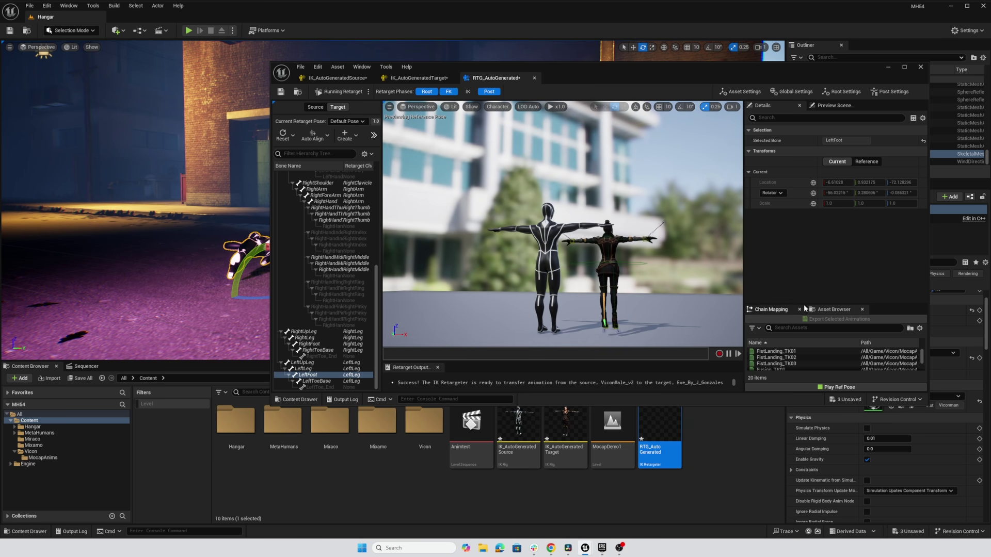
{"action": "left_click_drag", "start_coordinate": [802, 304], "coordinate": [801, 224]}
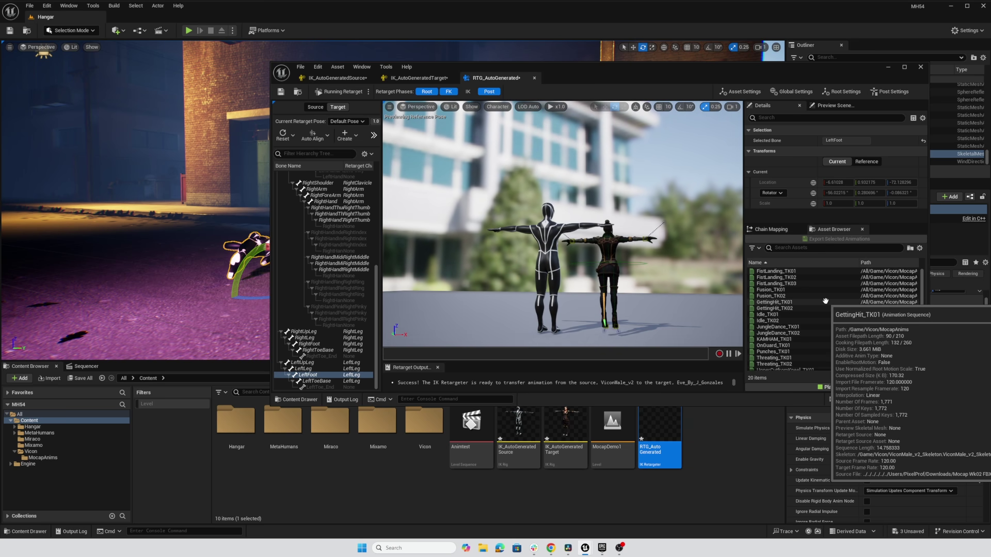
{"action": "left_click", "coordinate": [794, 308]}
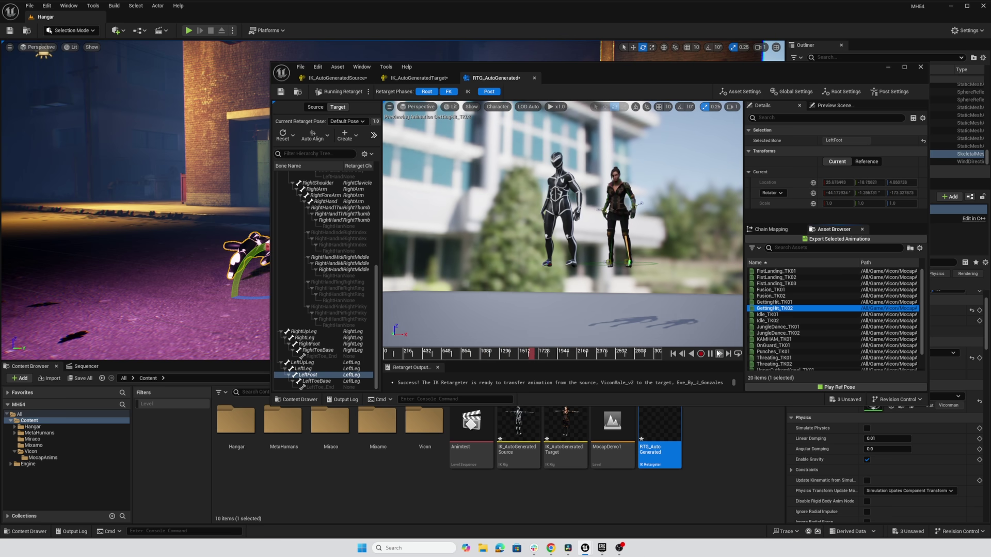
Step: Pause the animation preview and save all modified assets
{"action": "left_click", "coordinate": [710, 353]}
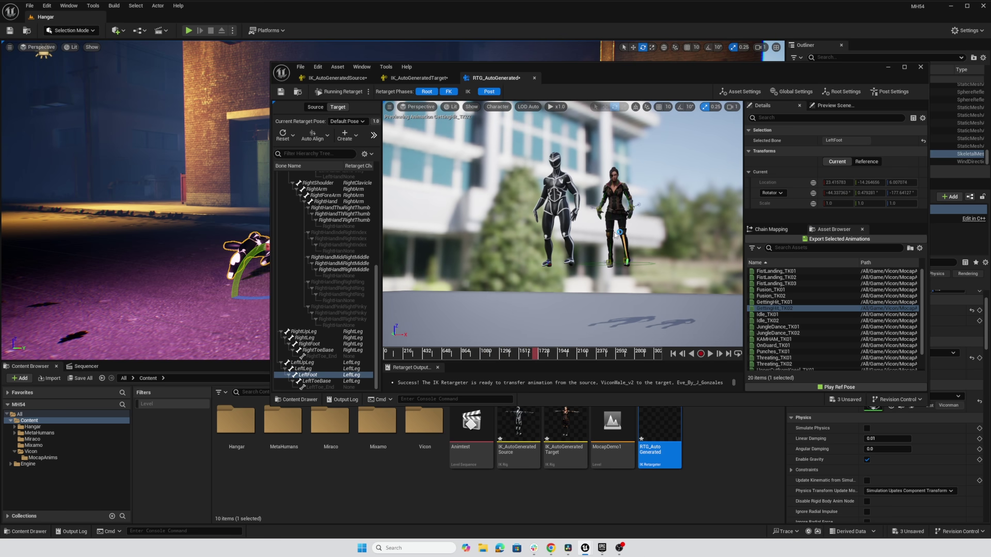
{"action": "key", "text": "ctrl+shift+s"}
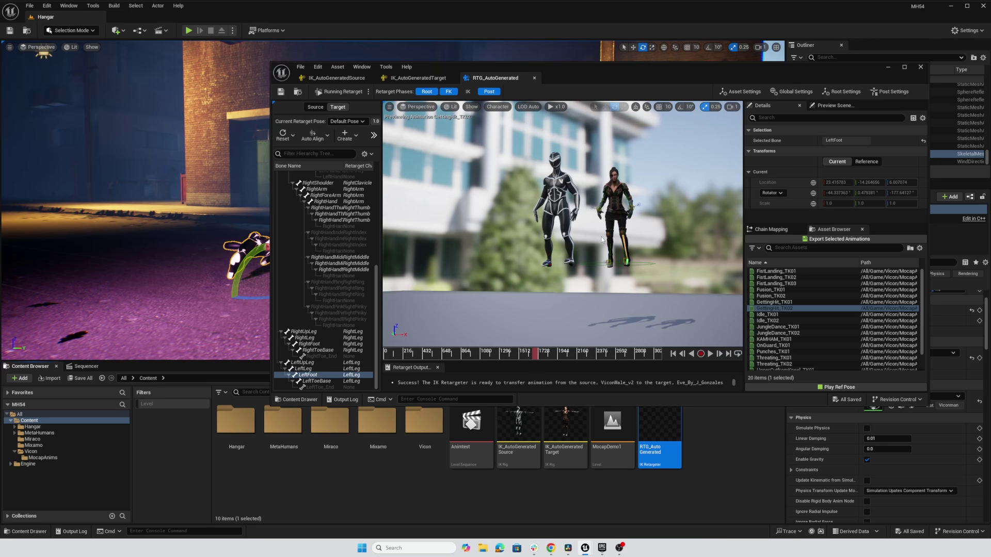